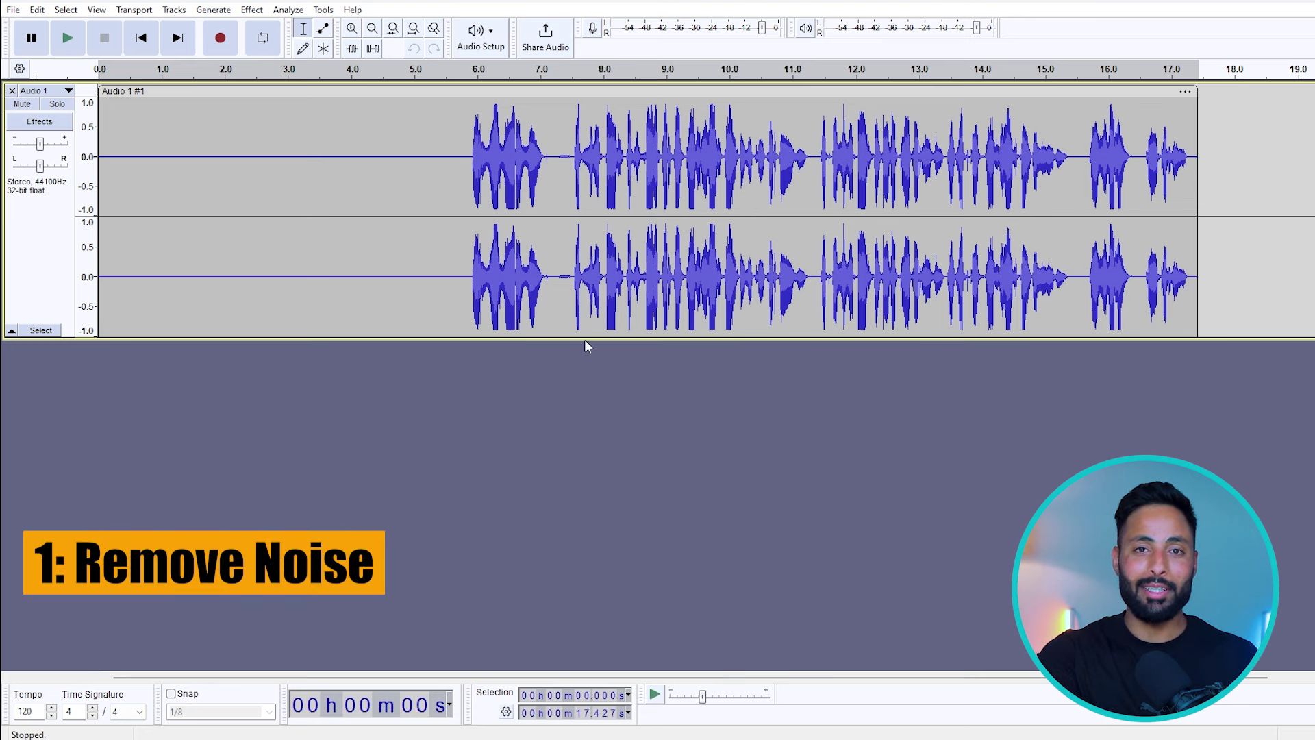
# Step: Capture a noise profile for Noise Reduction from the silent opening, selecting about 0.2 s to 5 s
pyautogui.click(465, 155)
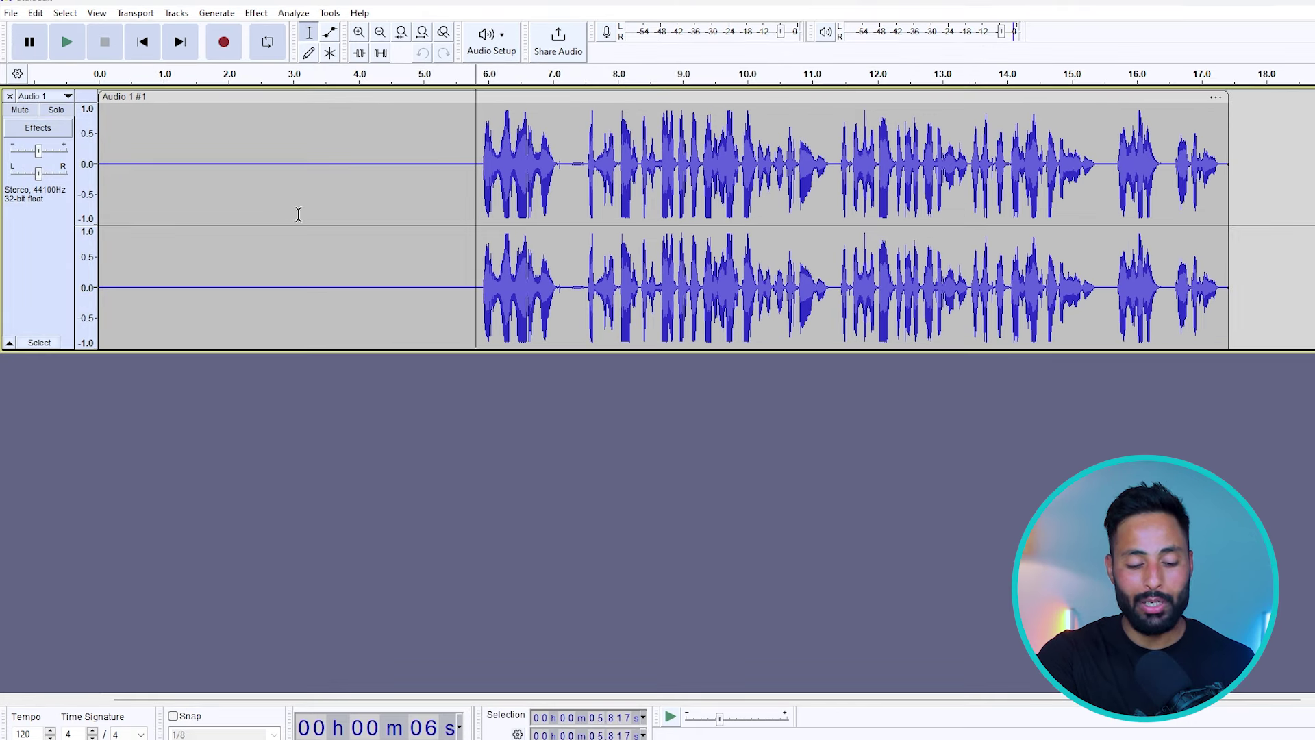
pyautogui.moveTo(109, 166); pyautogui.dragTo(437, 180)
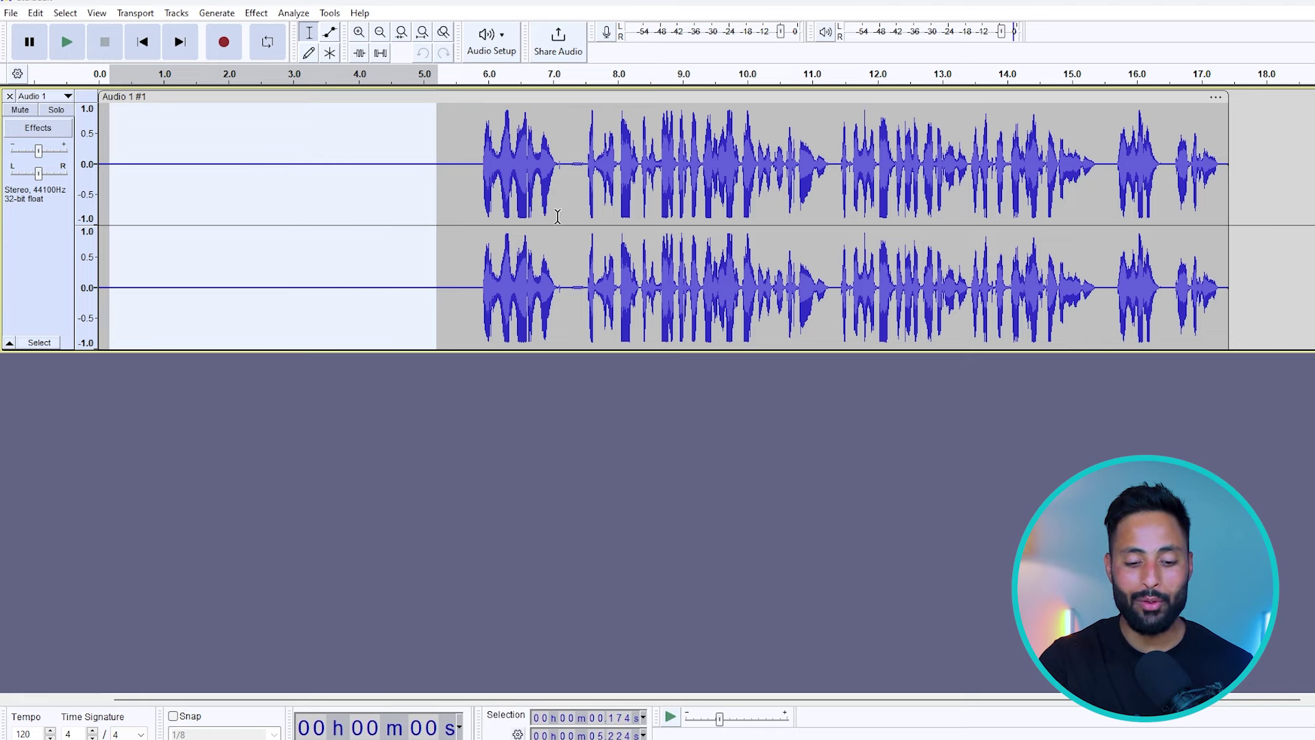
pyautogui.moveTo(110, 167); pyautogui.dragTo(429, 180)
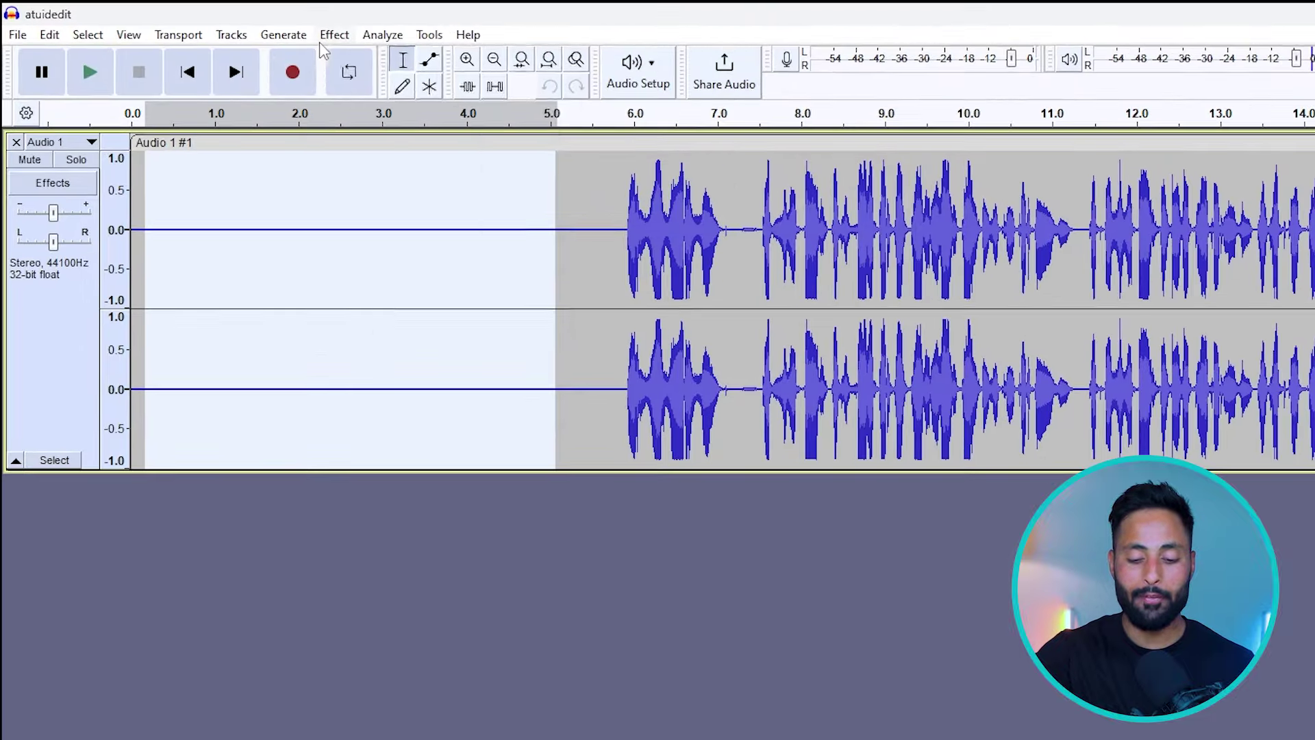
pyautogui.click(326, 36)
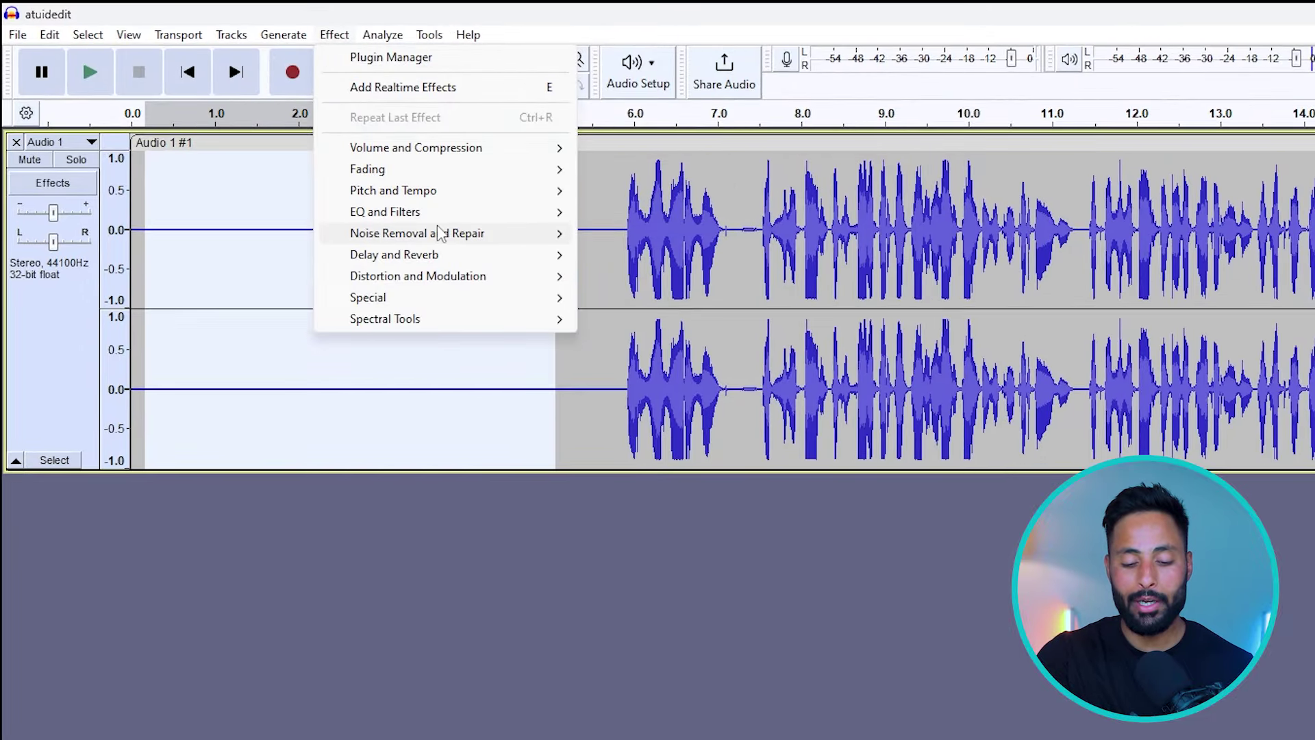
pyautogui.moveTo(439, 234)
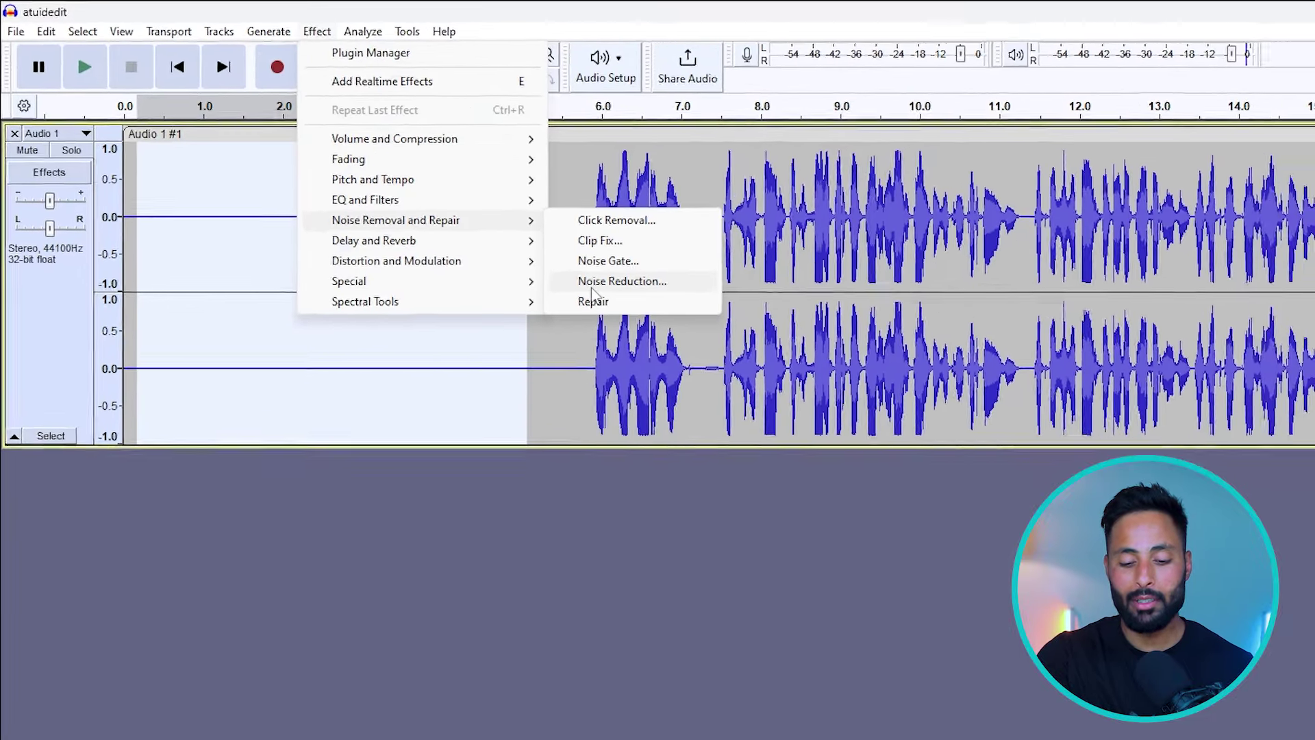
pyautogui.click(654, 298)
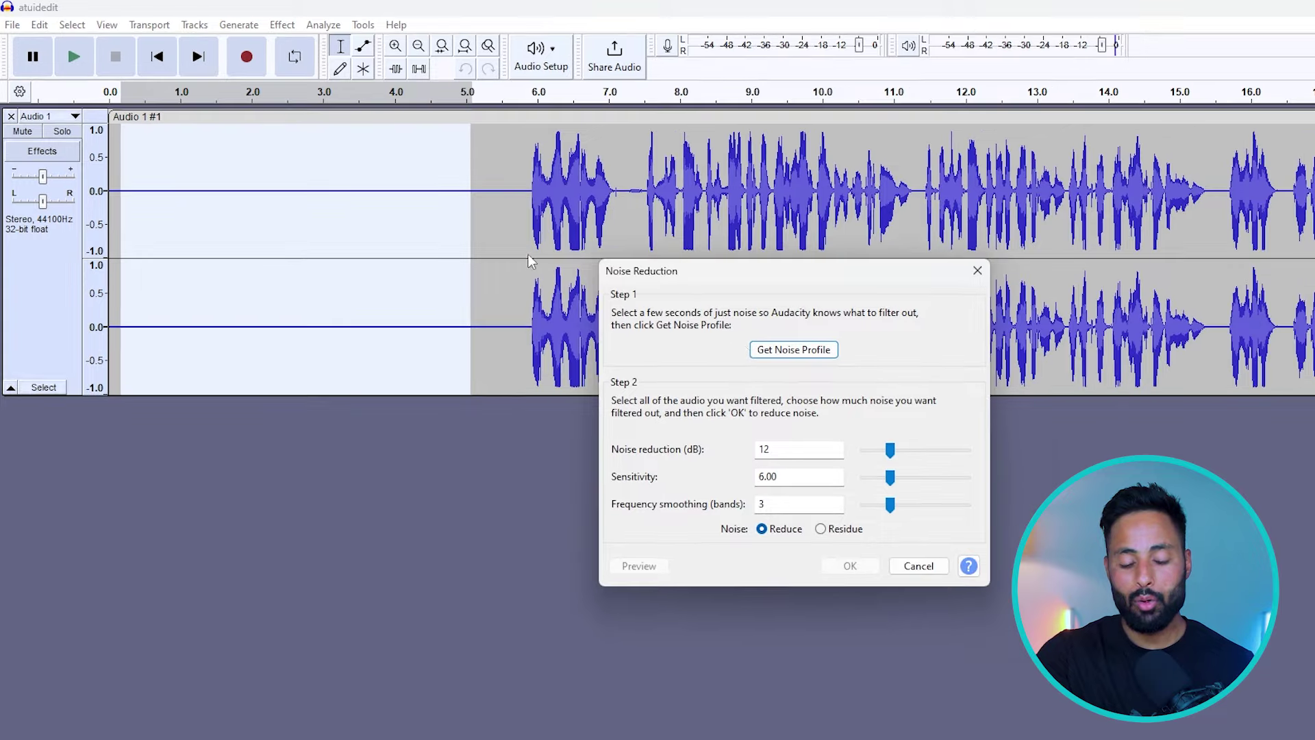
pyautogui.click(768, 351)
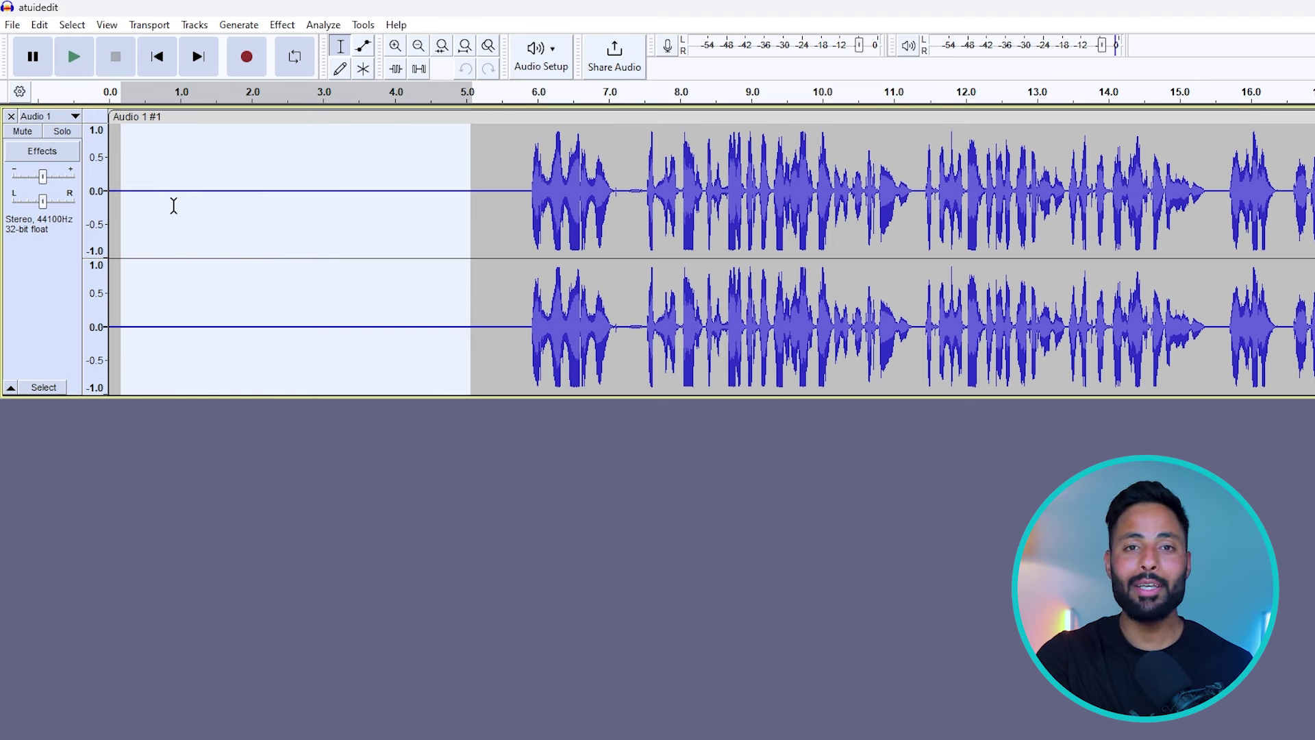
pyautogui.click(319, 196)
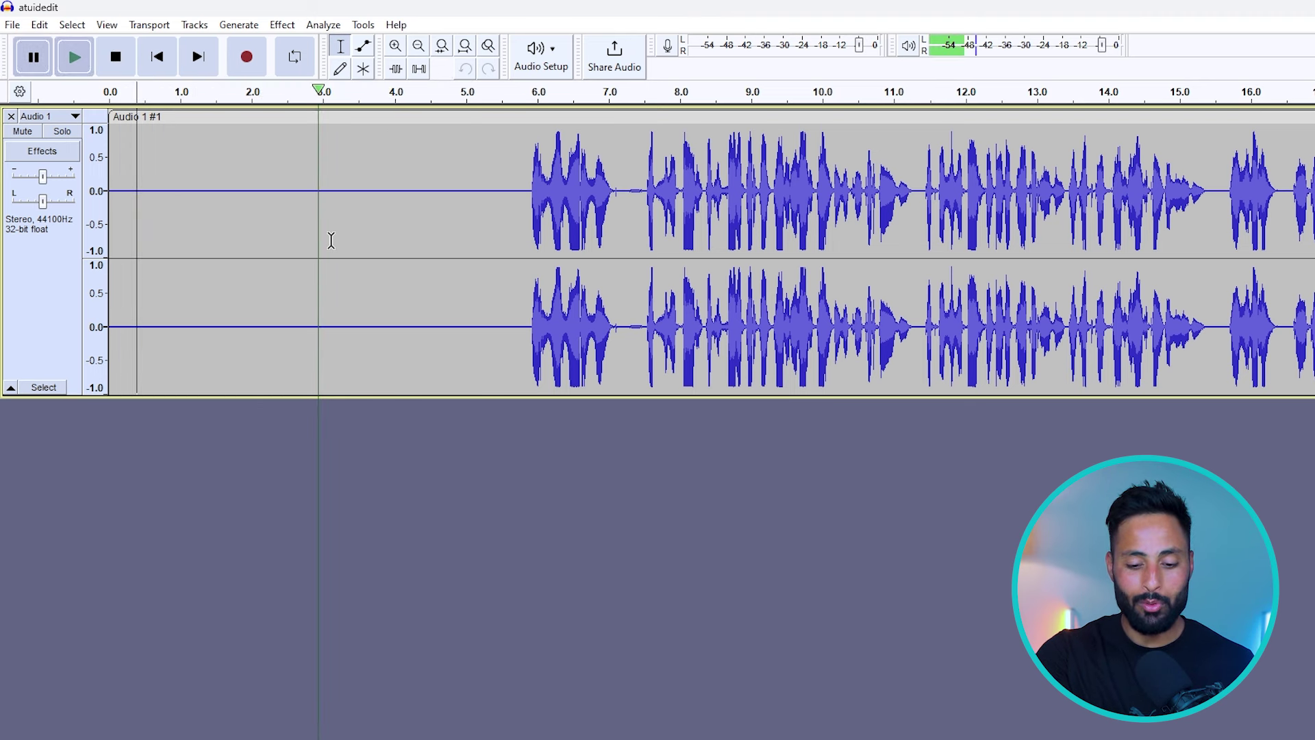
pyautogui.moveTo(172, 192); pyautogui.dragTo(812, 198)
pyautogui.click(493, 478)
pyautogui.click(410, 316)
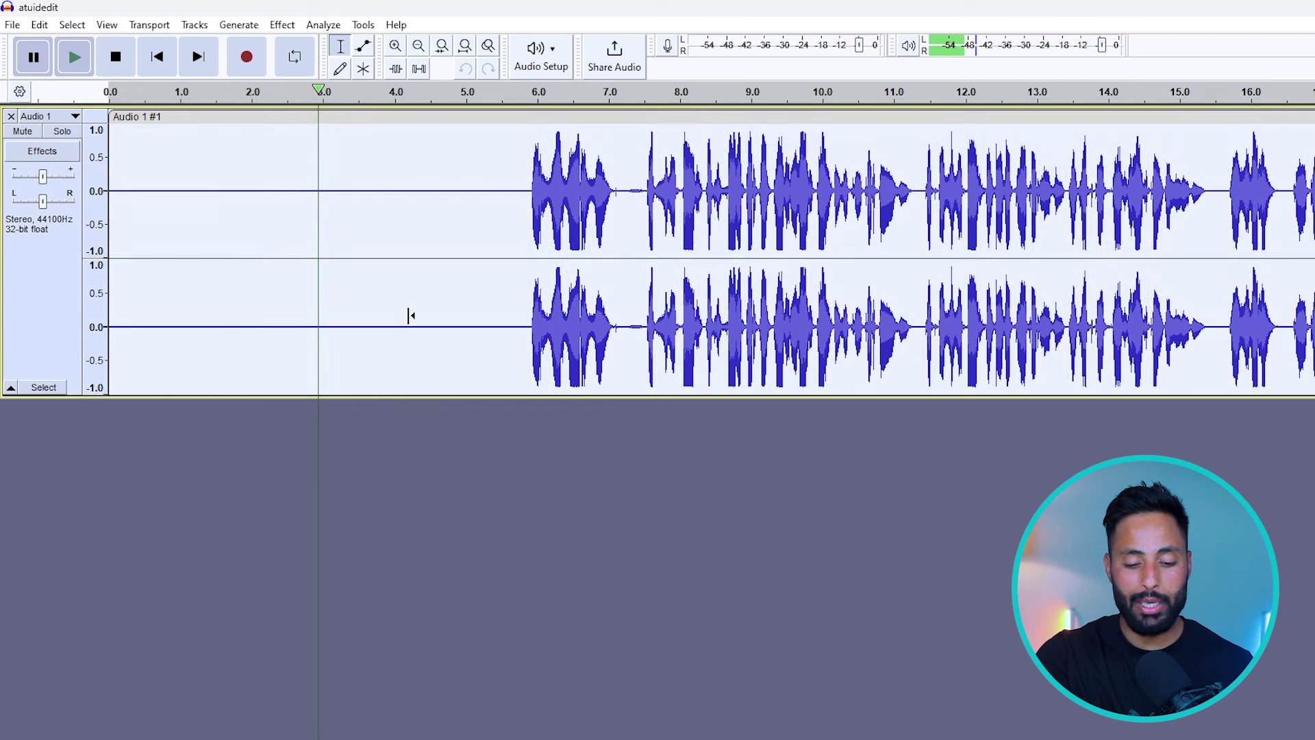
pyautogui.click(306, 414)
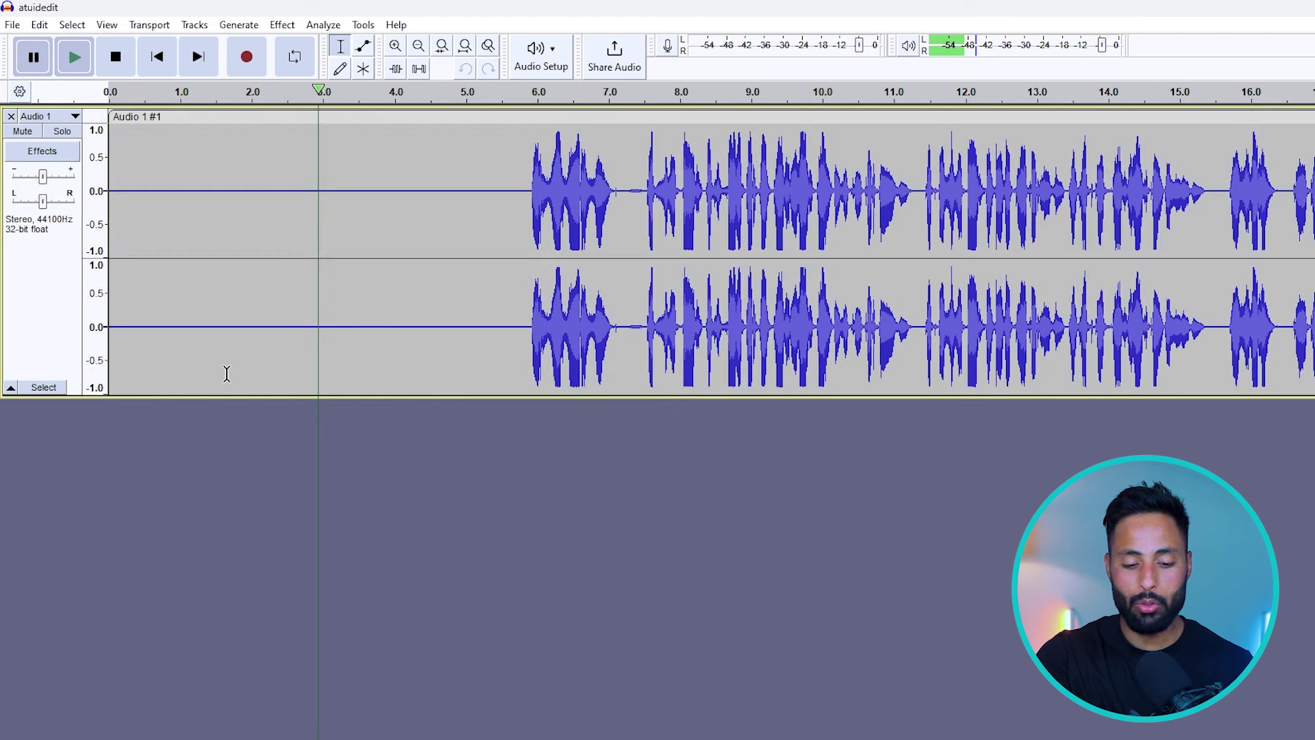
# Step: Apply Noise Reduction to the whole track at 12 dB, sensitivity 6.00 and 3 smoothing bands, and play the result from about 1.4 s
pyautogui.click(36, 282)
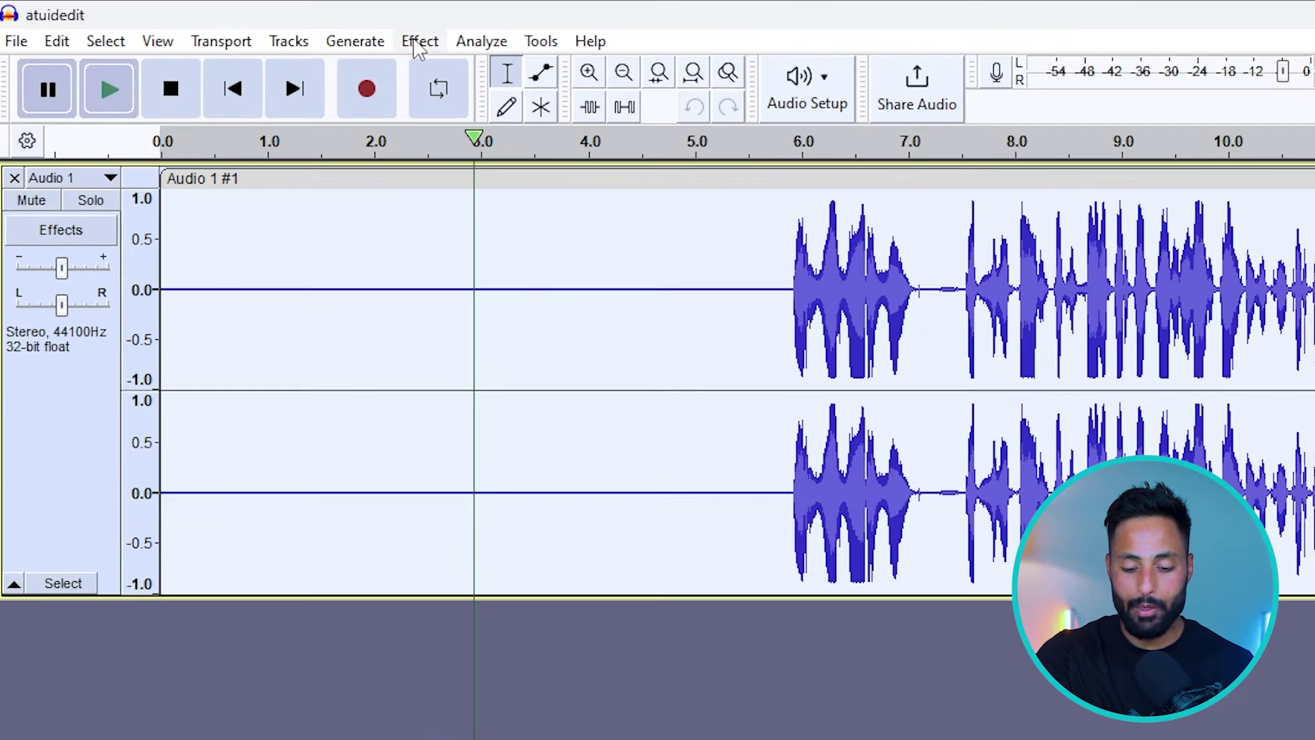
pyautogui.click(281, 28)
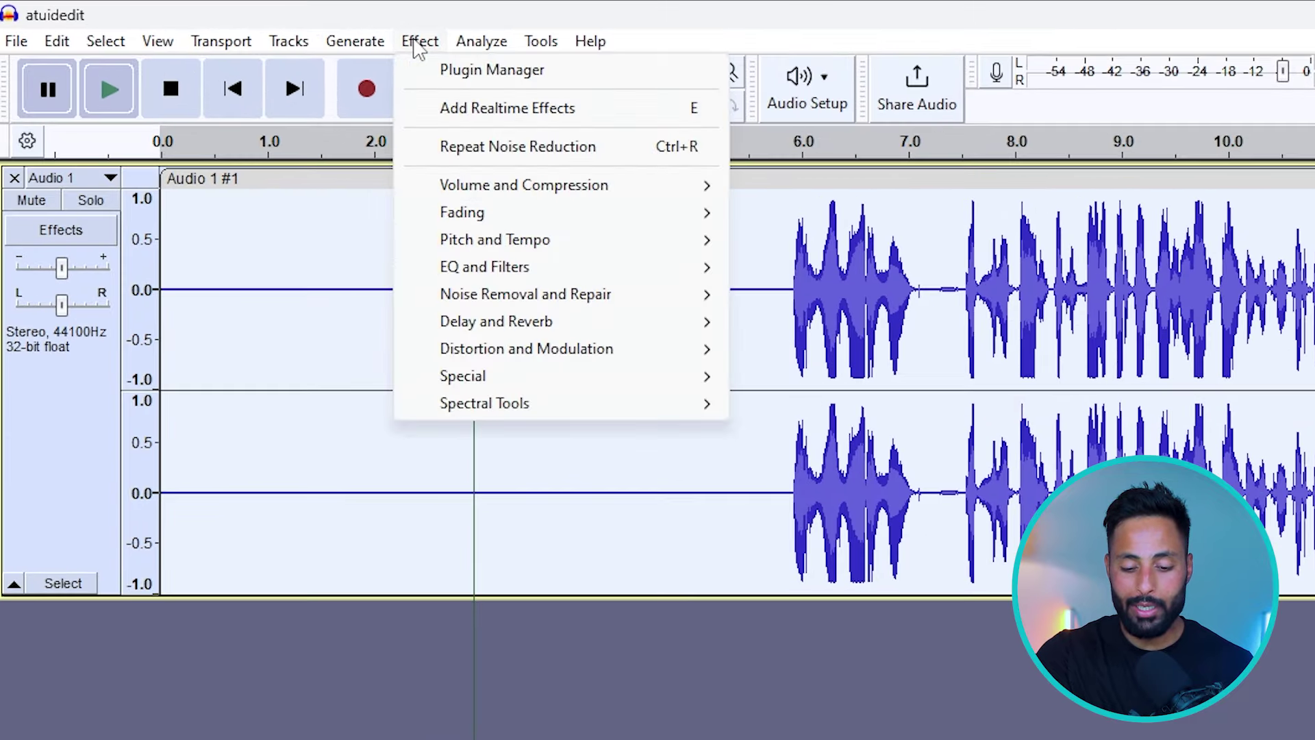
pyautogui.moveTo(587, 299)
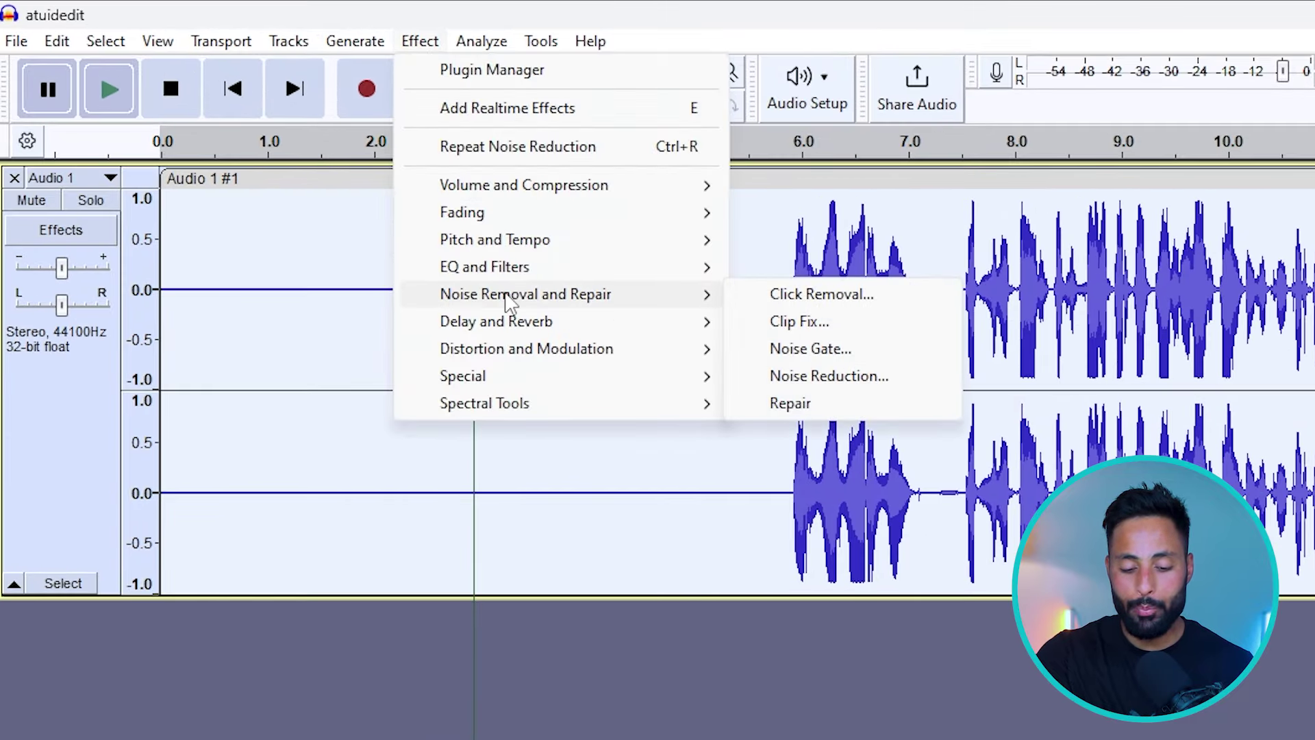
pyautogui.click(795, 376)
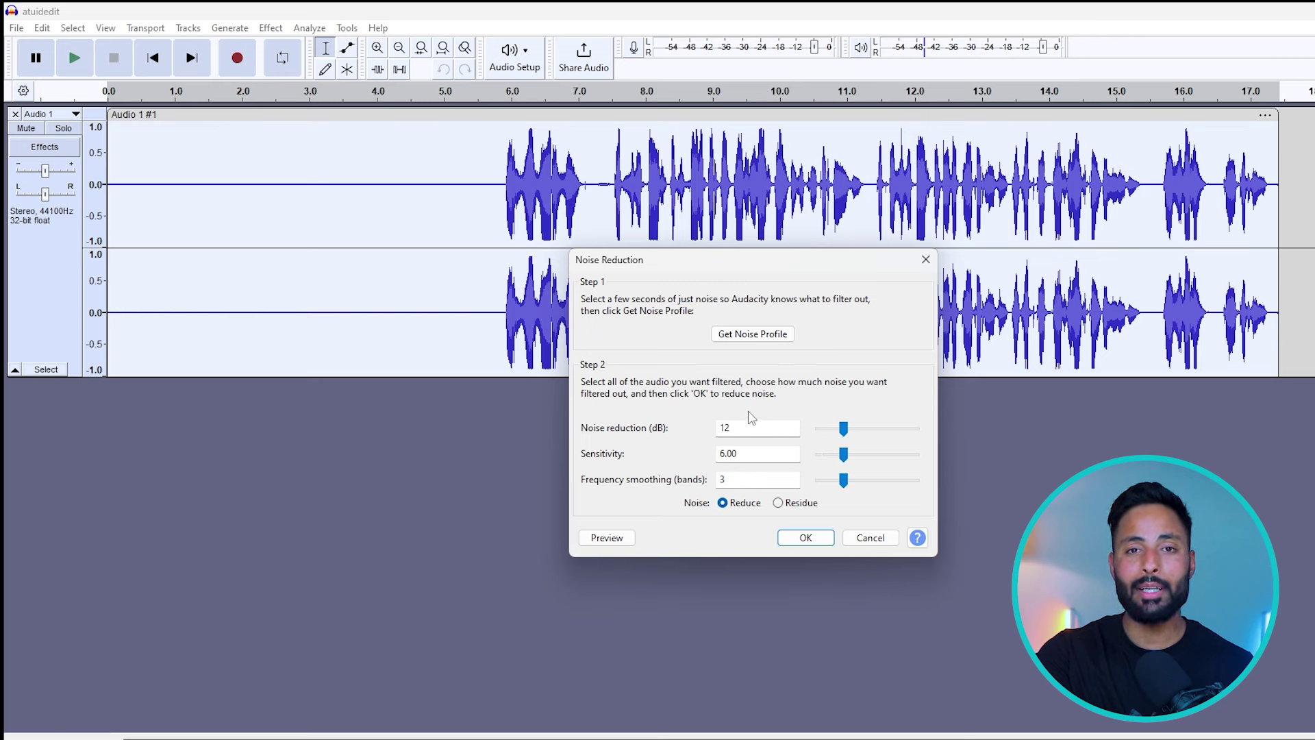
pyautogui.click(821, 543)
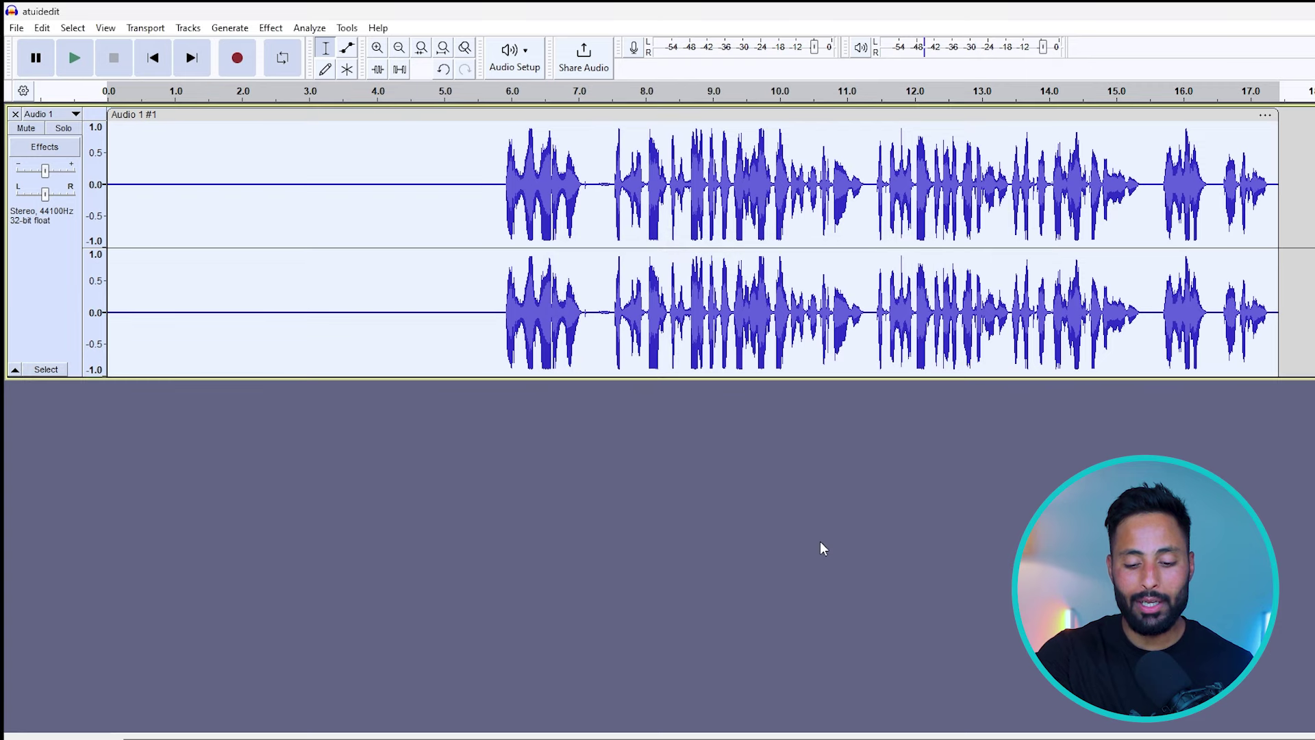
pyautogui.click(205, 184)
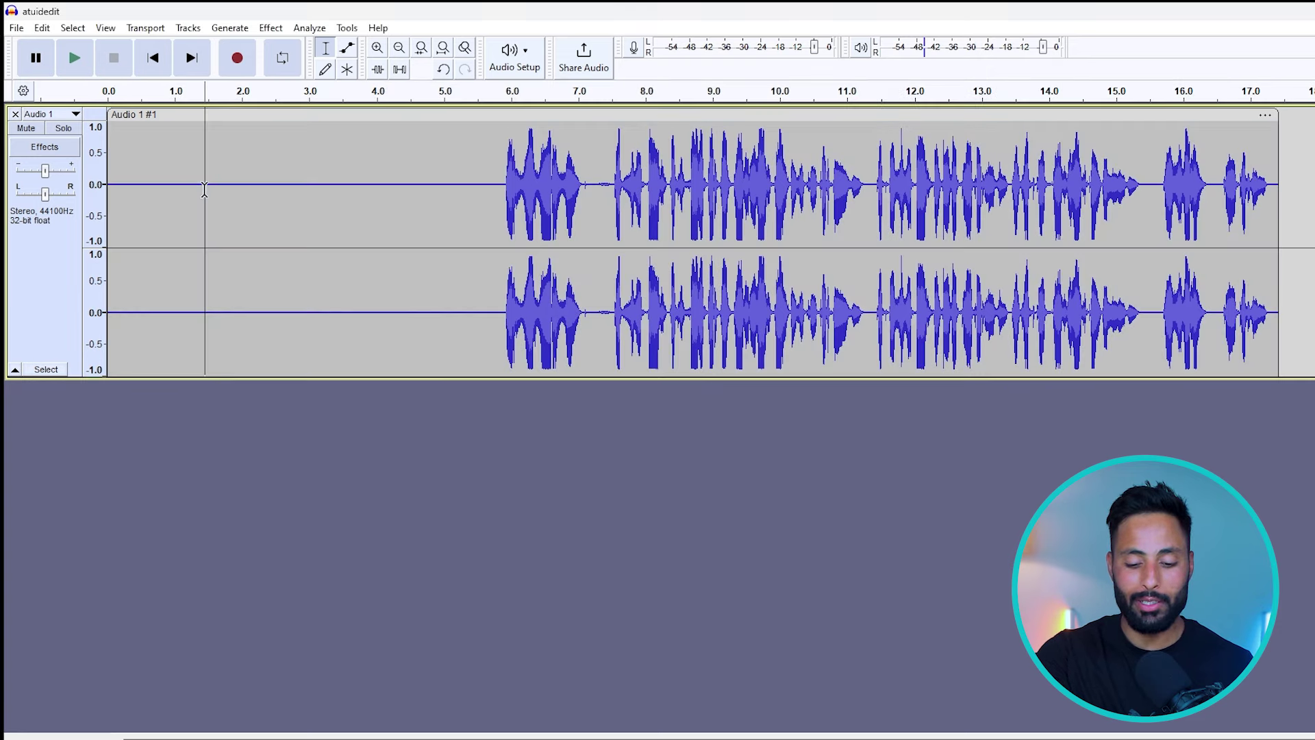
pyautogui.press('space')
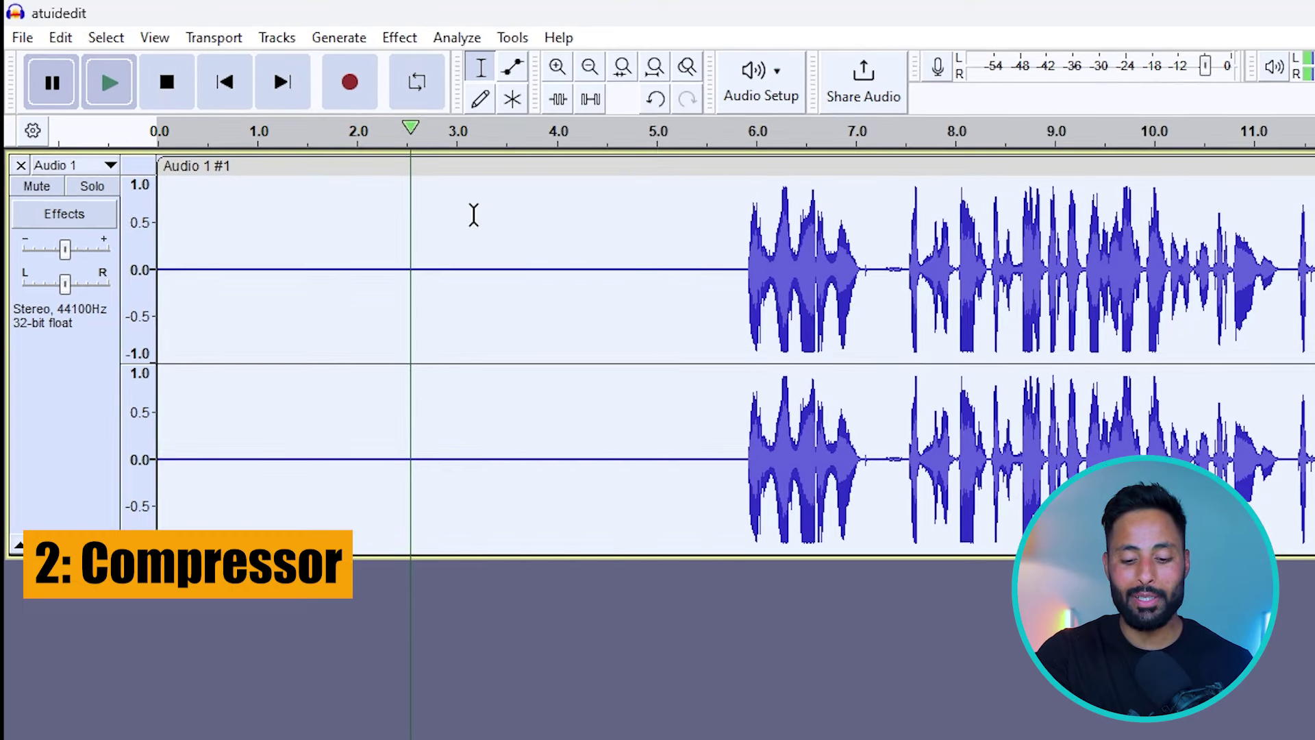
# Step: Apply the Compressor to the whole track with a -12 dB threshold, -40 dB noise floor, 2:1 ratio and make-up gain
pyautogui.click(402, 40)
pyautogui.moveTo(537, 176)
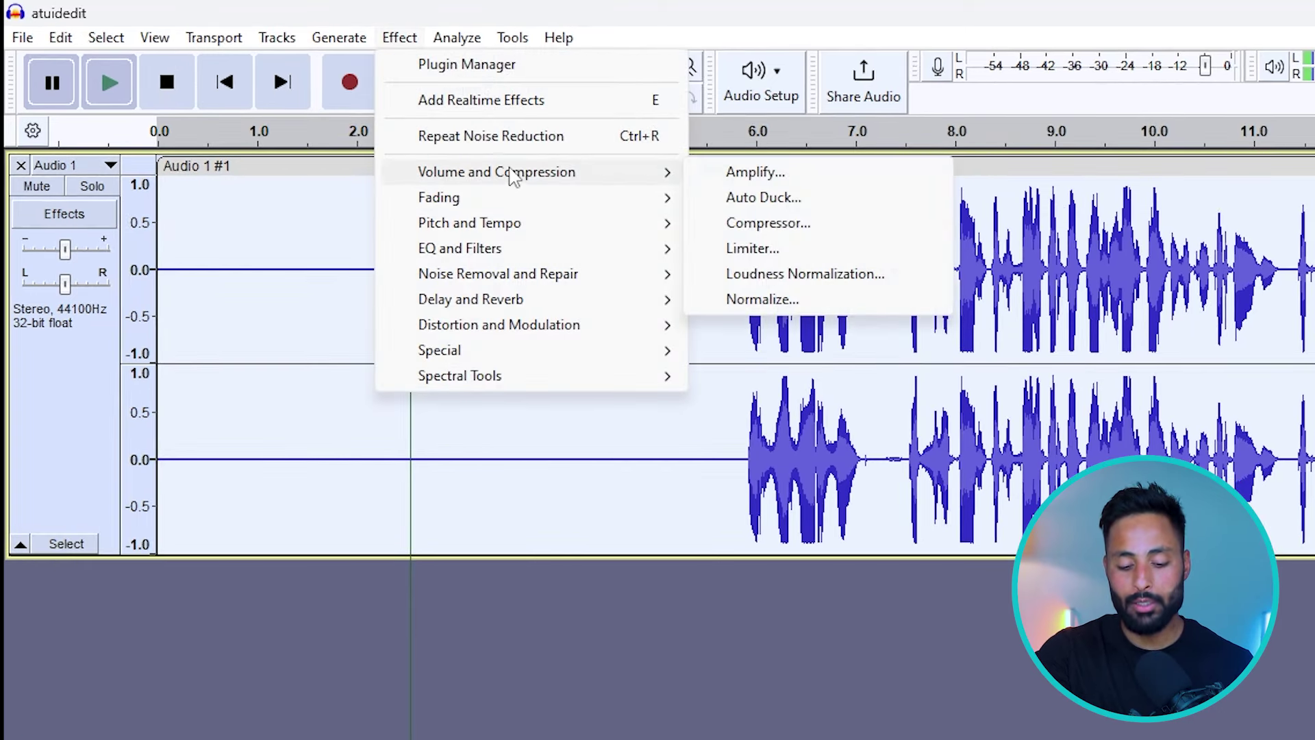
pyautogui.click(759, 226)
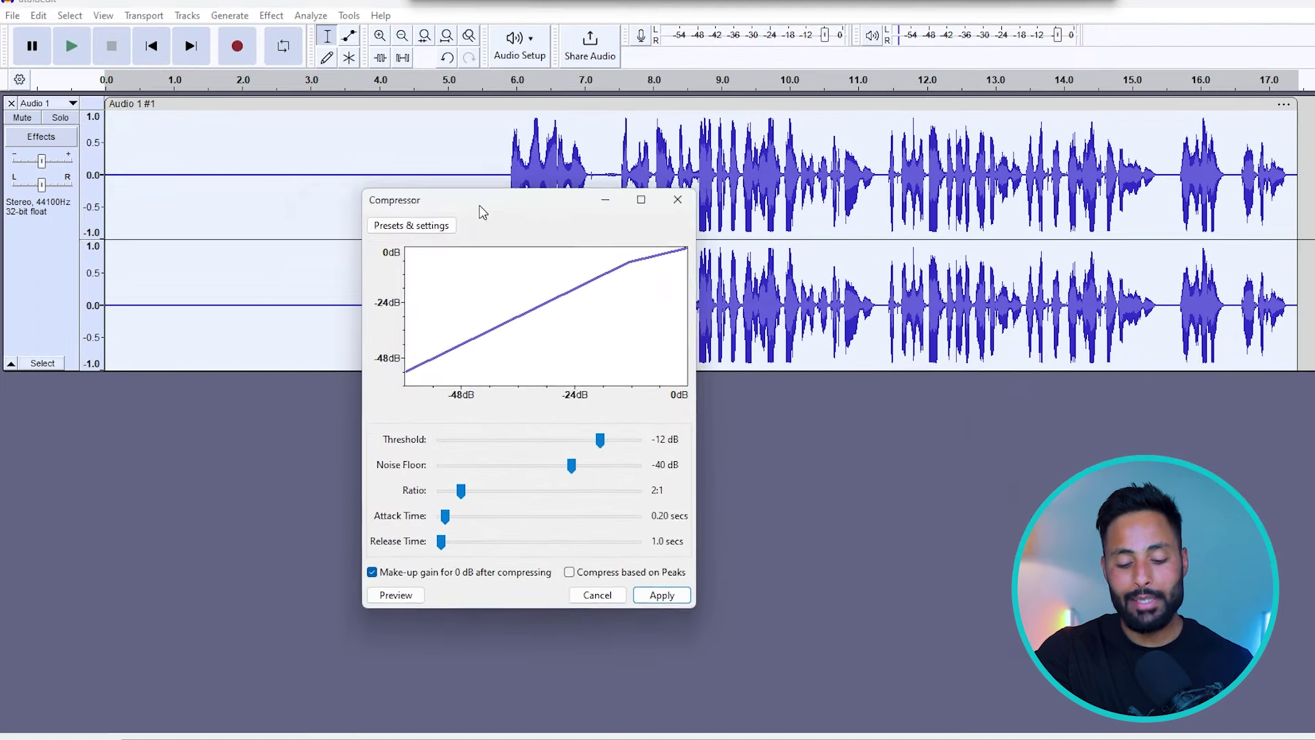
pyautogui.moveTo(703, 324); pyautogui.dragTo(594, 339)
pyautogui.moveTo(402, 218); pyautogui.dragTo(250, 176)
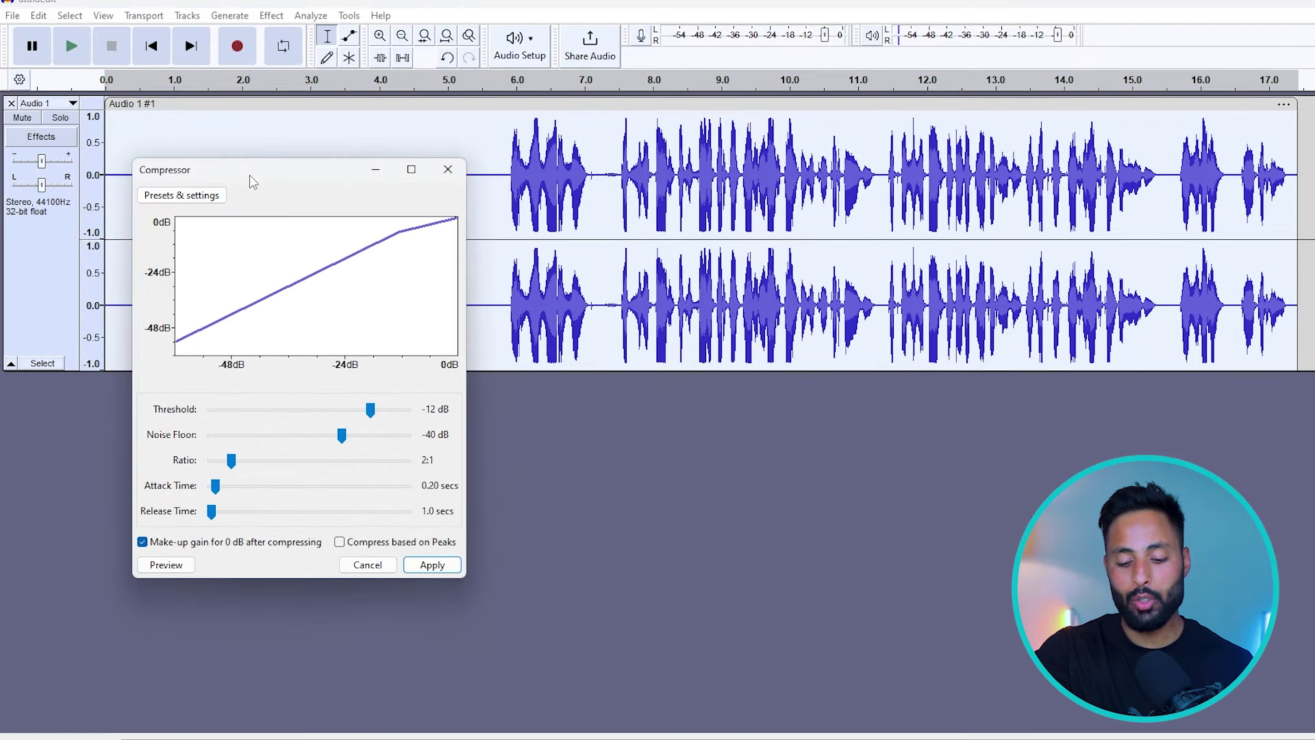
pyautogui.click(432, 565)
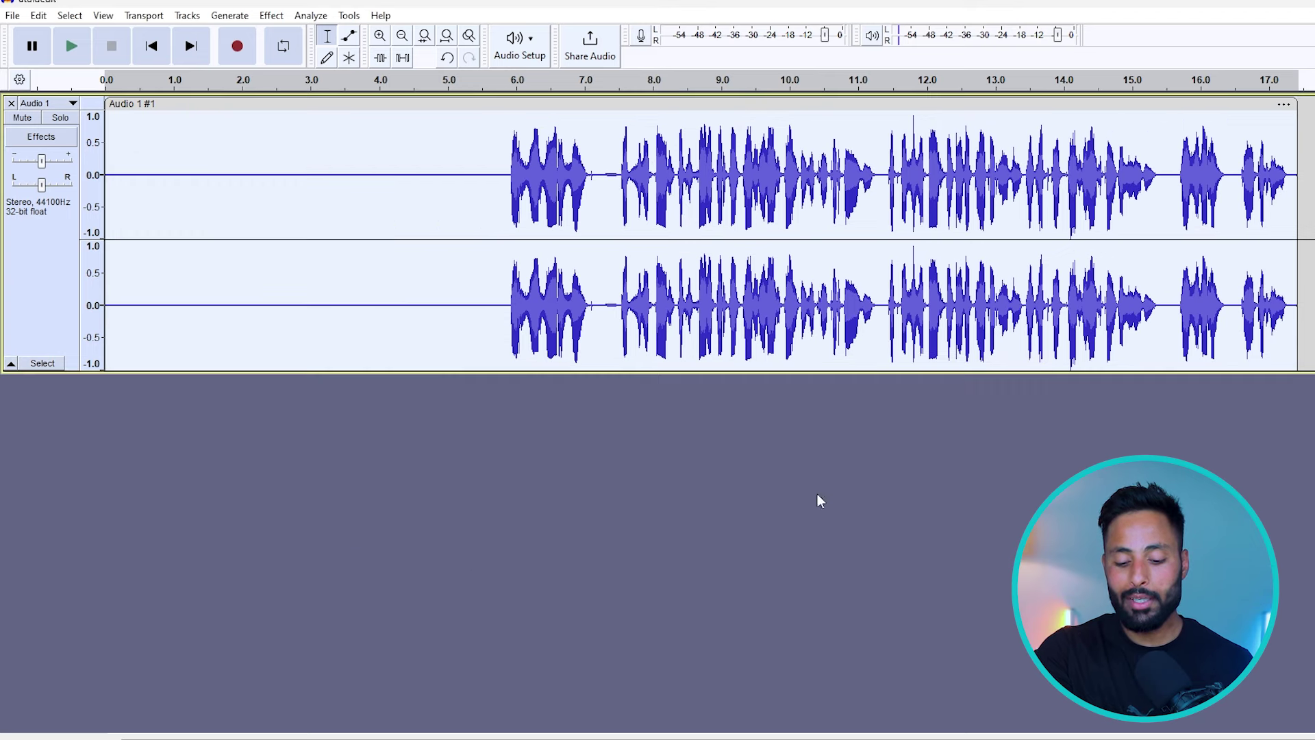
pyautogui.moveTo(1179, 157); pyautogui.dragTo(1279, 191)
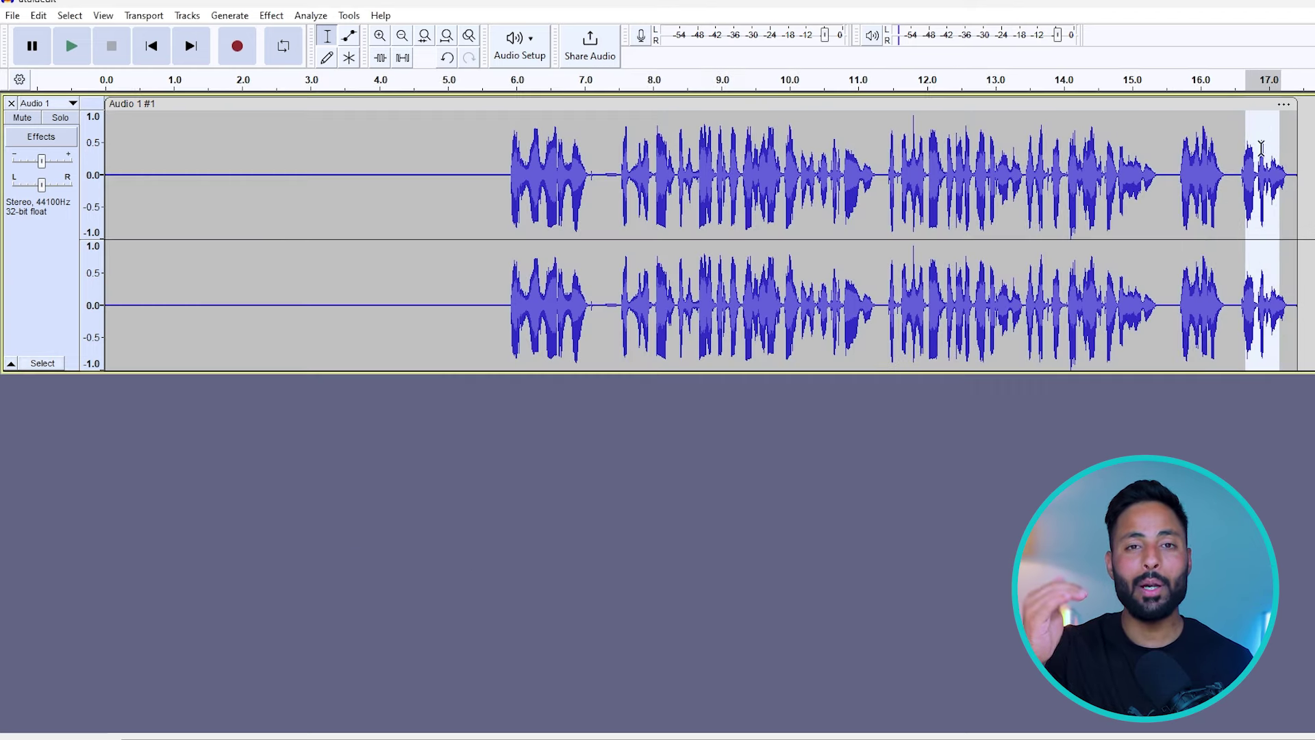
pyautogui.click(397, 340)
pyautogui.click(443, 448)
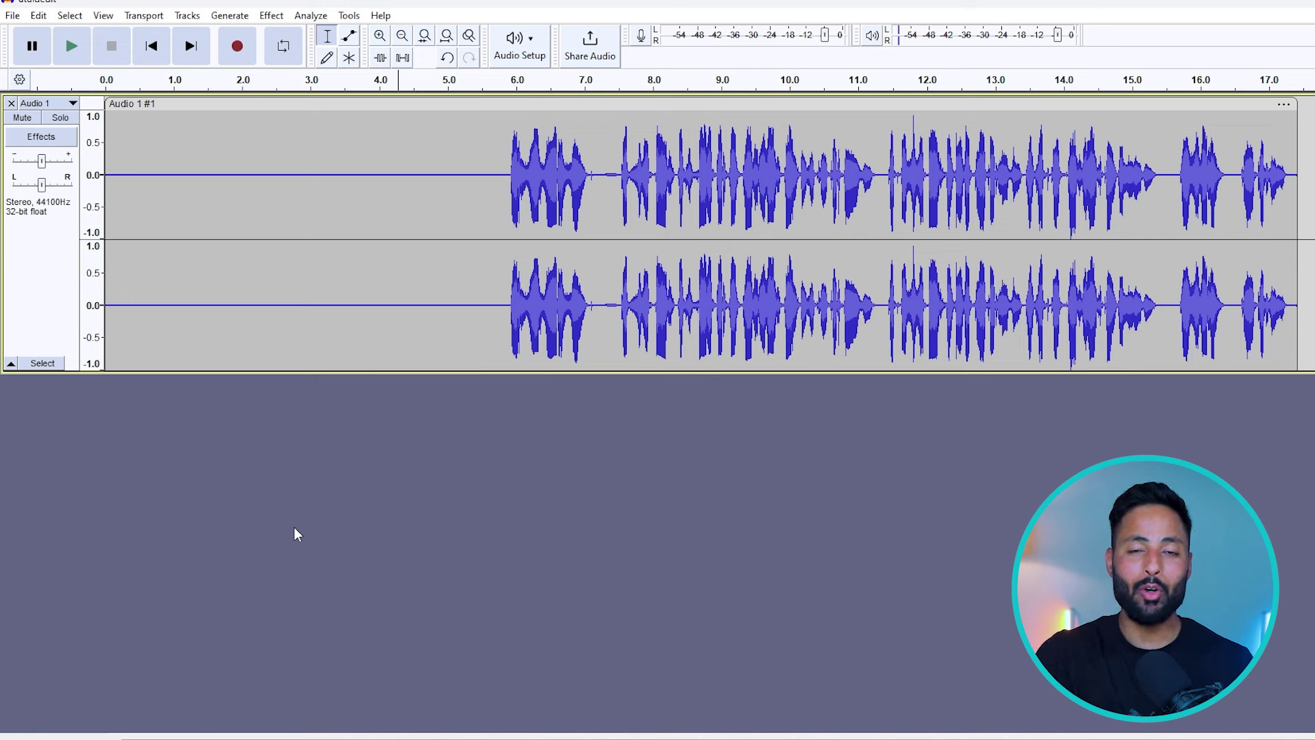
# Step: Delete about 5.7 s of silence from the start of the clip
pyautogui.moveTo(497, 274); pyautogui.dragTo(108, 274)
pyautogui.press('Delete')
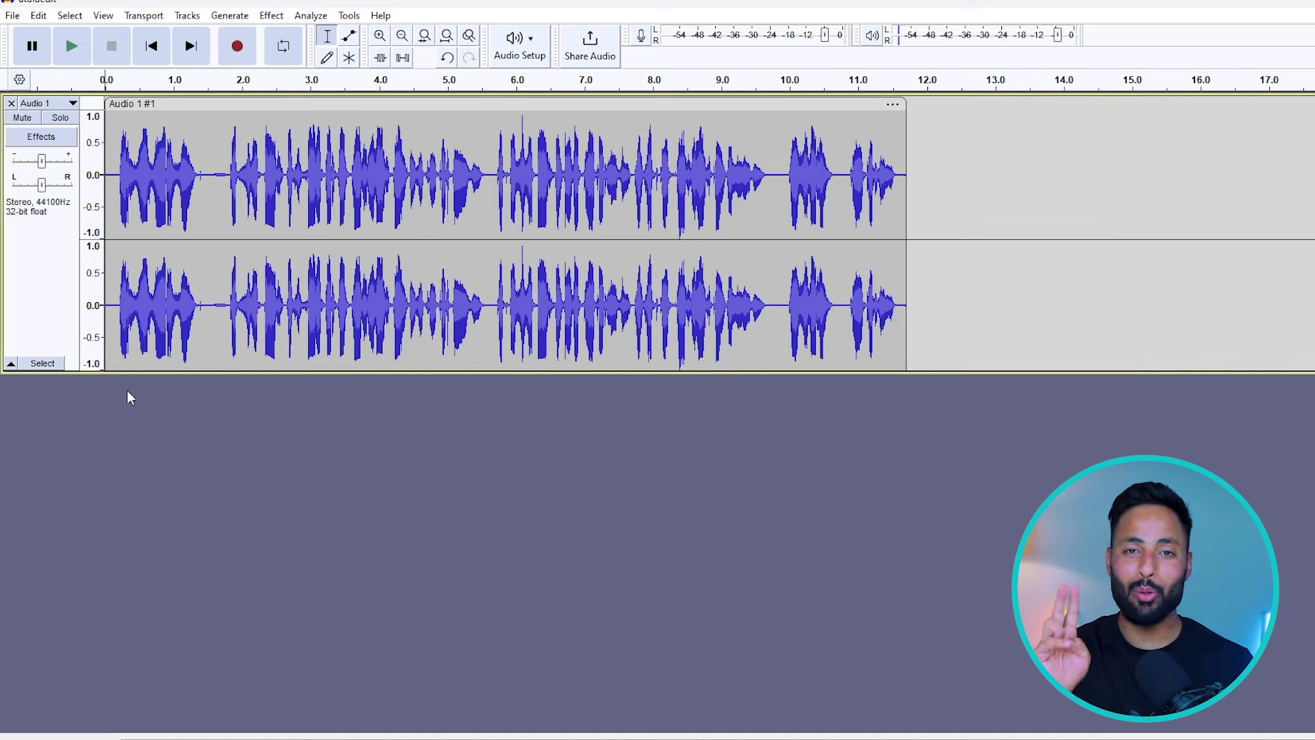
# Step: Apply Graphic EQ with the Bass Boost factory preset to the whole track
pyautogui.click(42, 317)
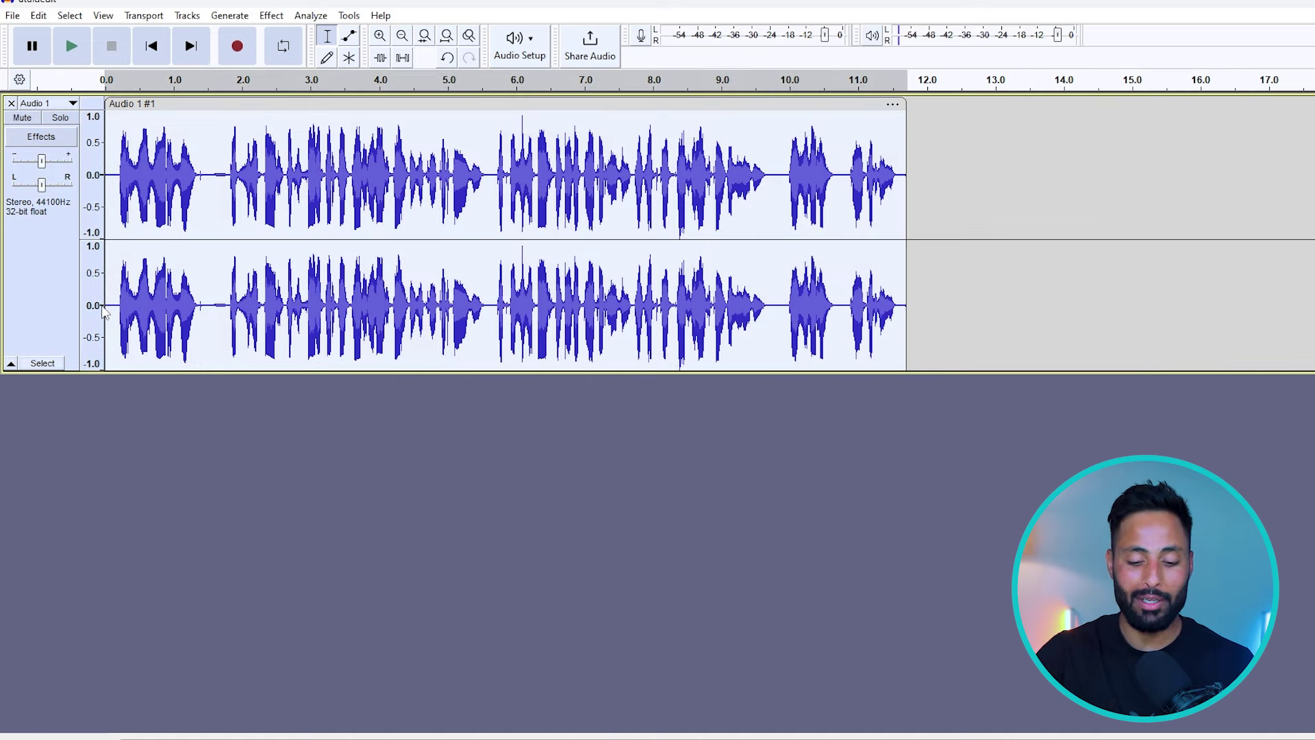
pyautogui.click(269, 16)
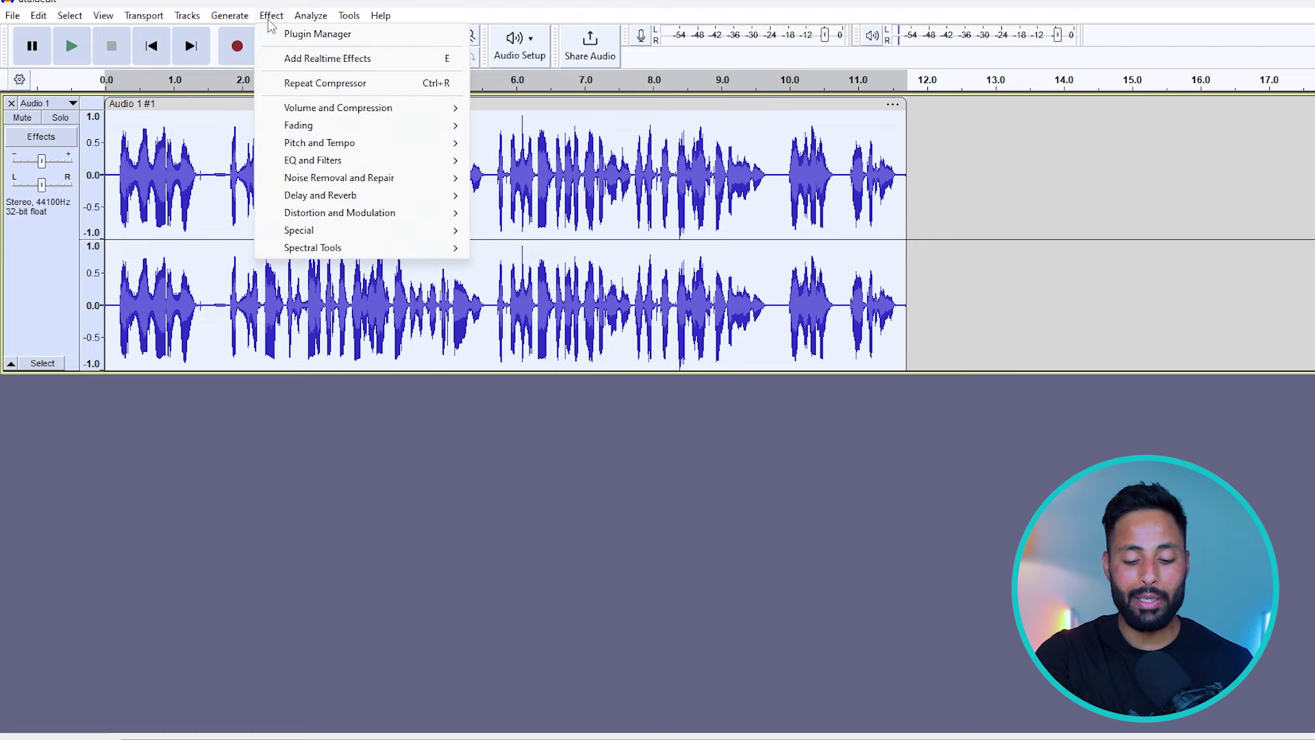
pyautogui.moveTo(289, 165)
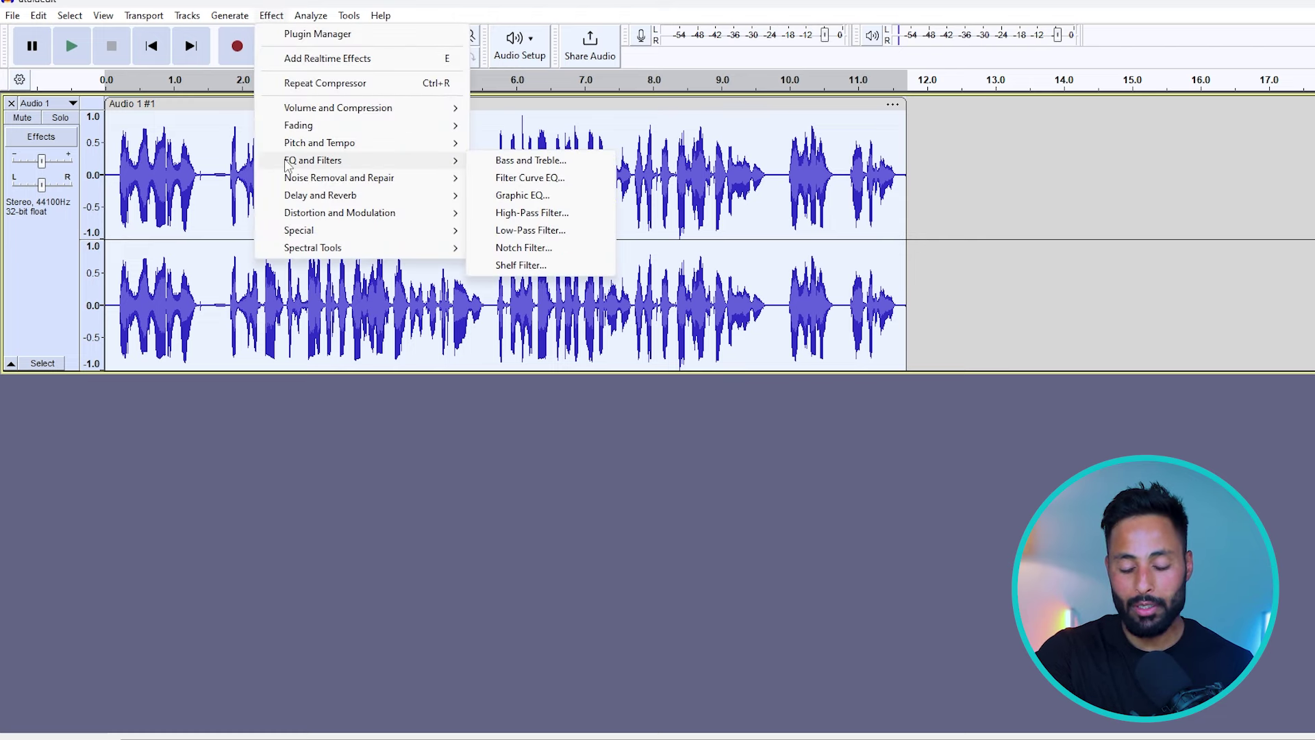
pyautogui.click(510, 198)
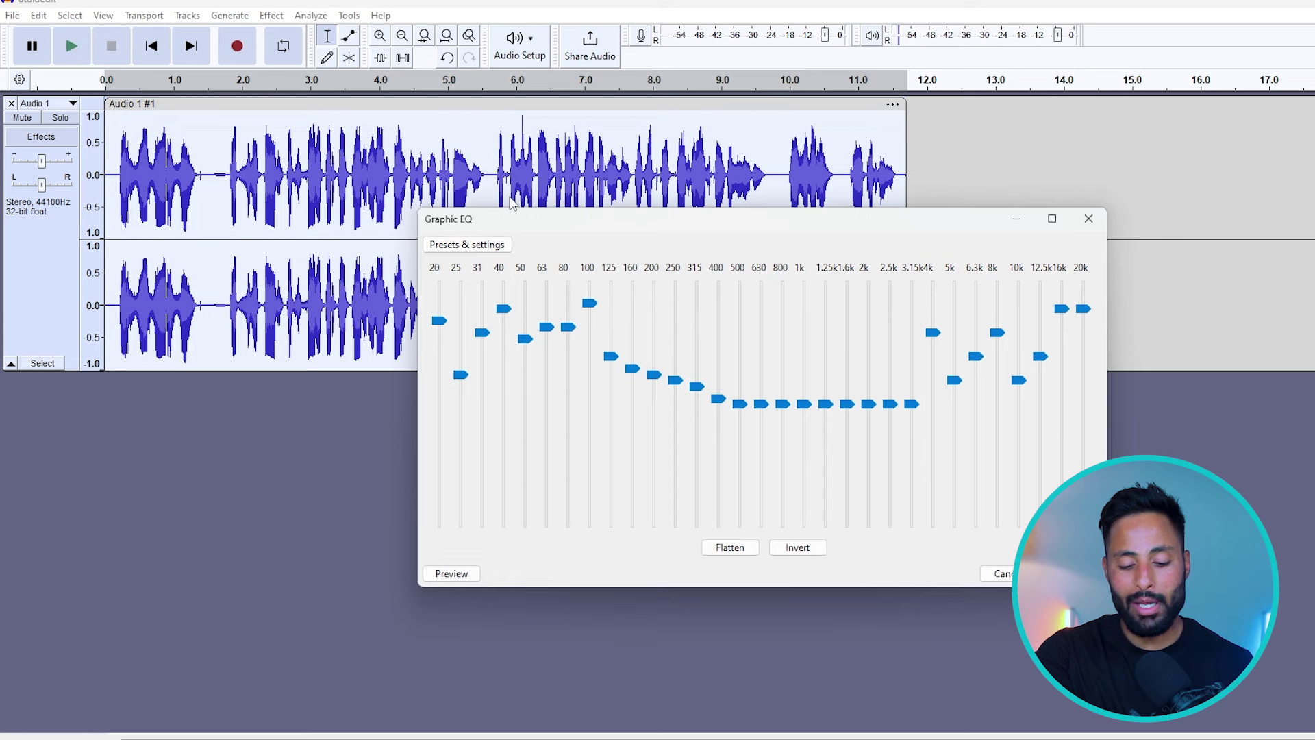
pyautogui.click(473, 249)
pyautogui.moveTo(507, 326)
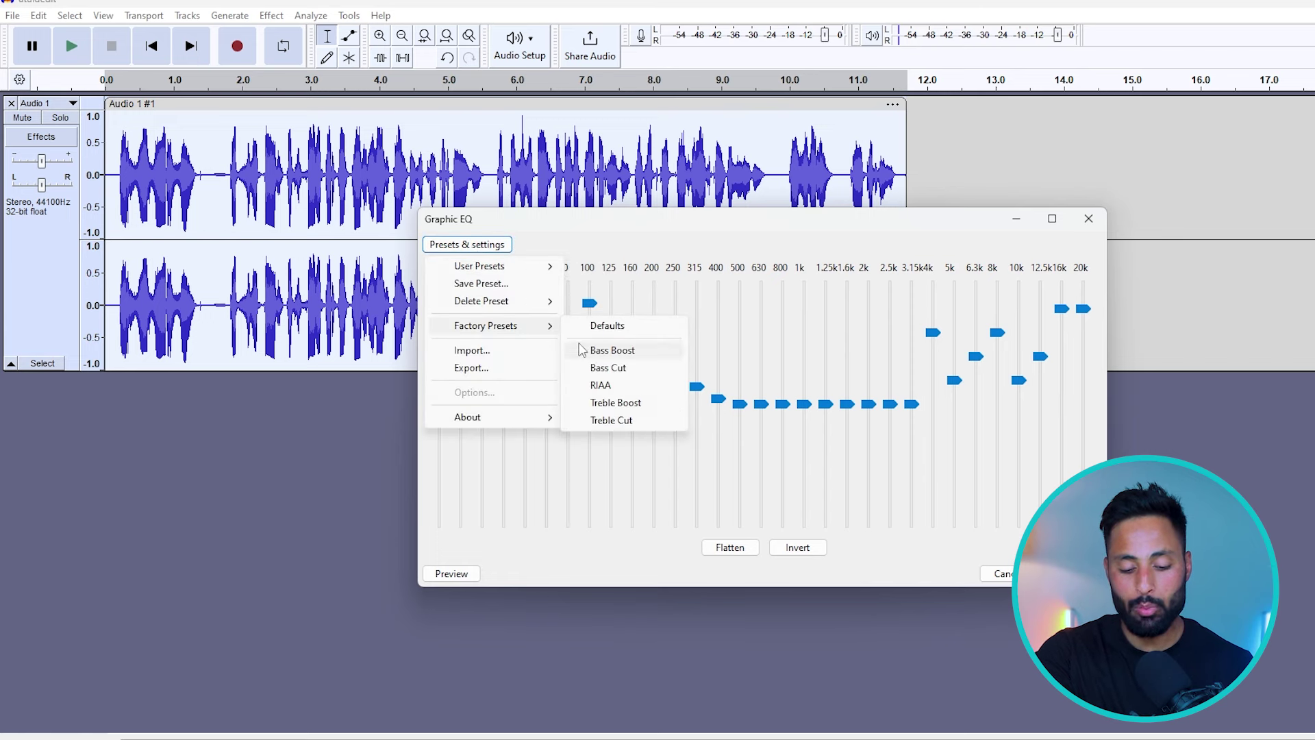
pyautogui.click(612, 350)
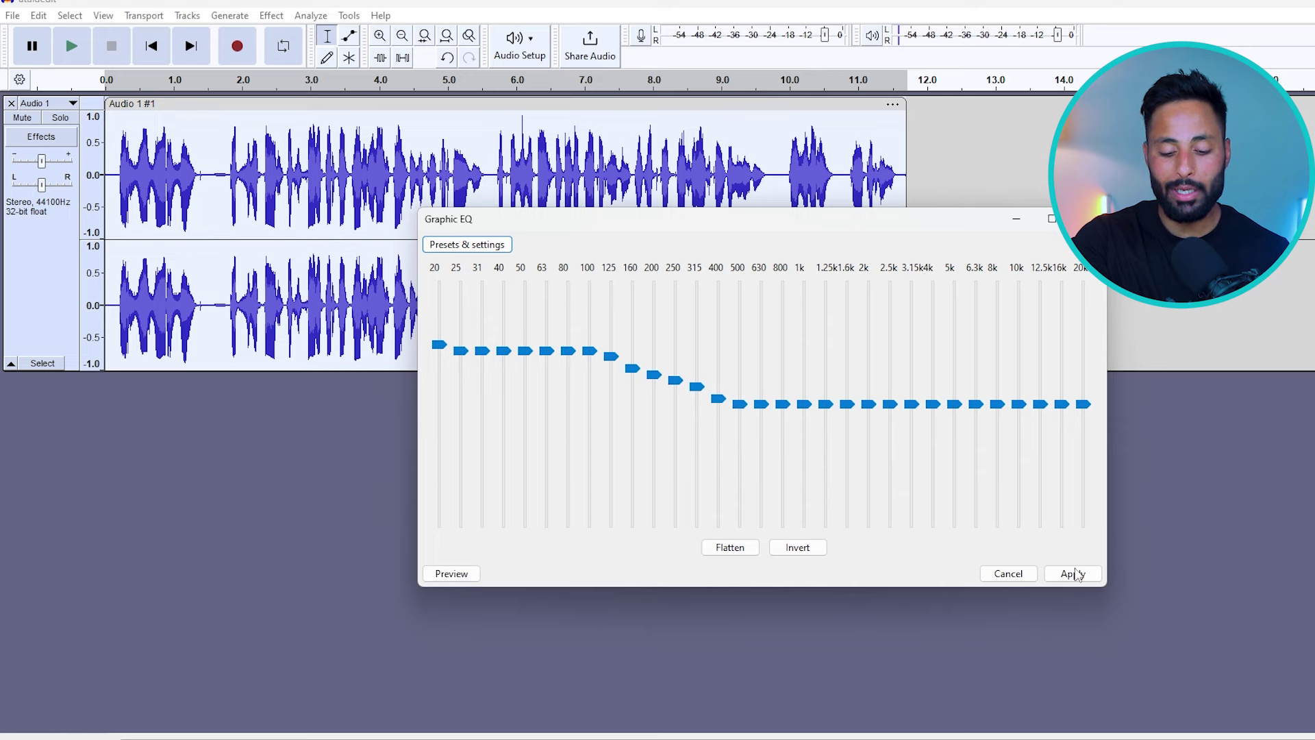
pyautogui.click(1072, 573)
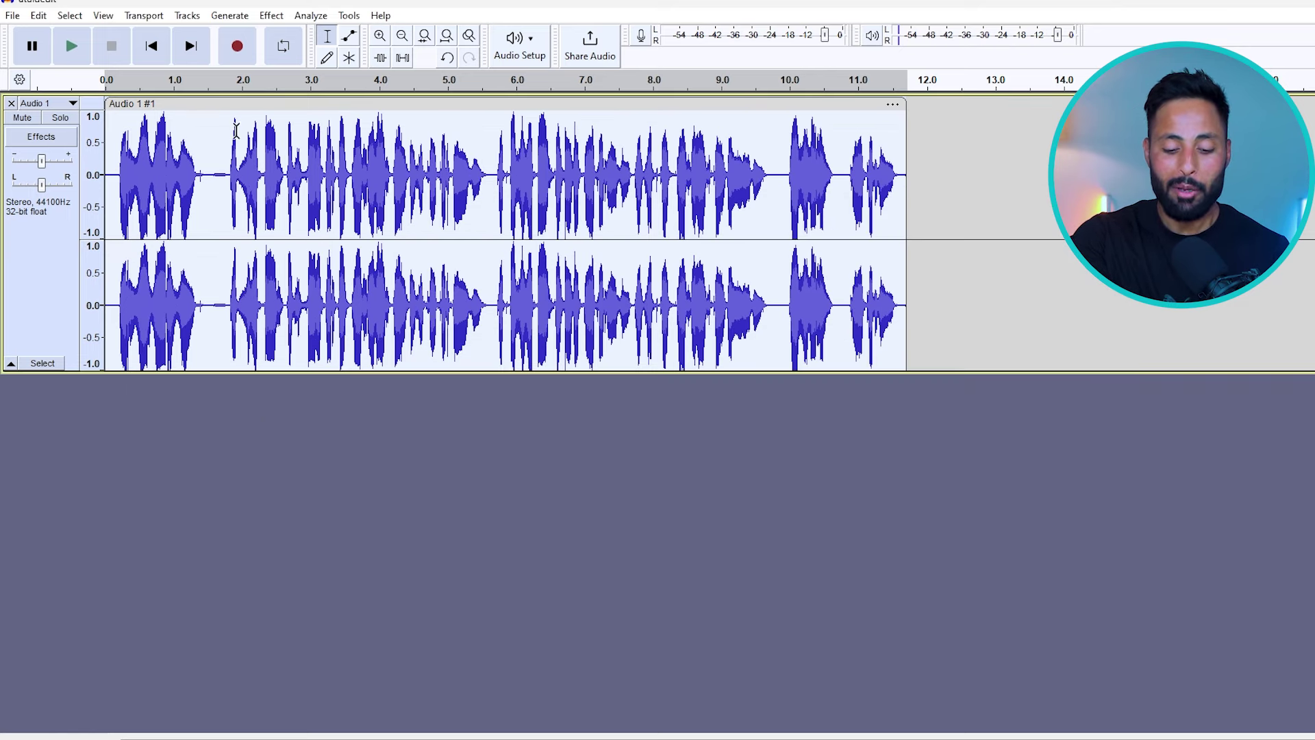
# Step: Apply Graphic EQ with the Treble Boost factory preset to the whole track
pyautogui.click(272, 17)
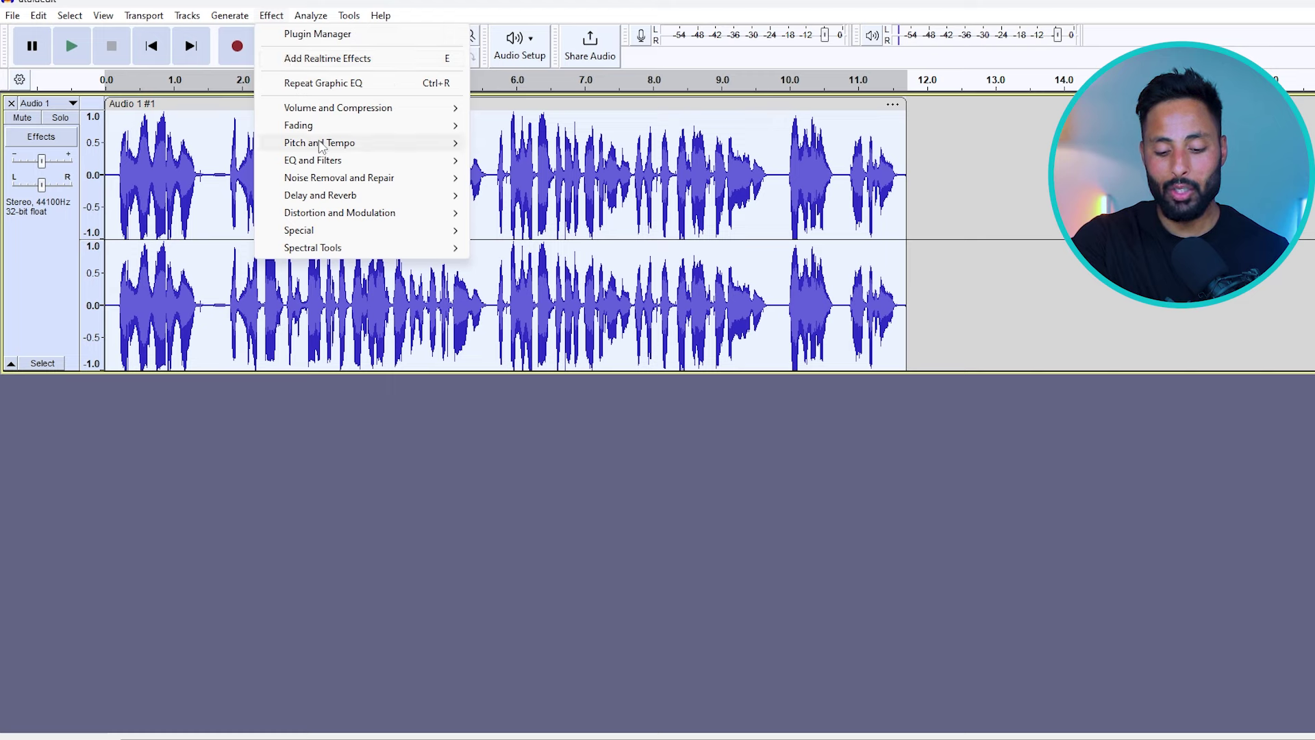
pyautogui.moveTo(336, 160)
pyautogui.click(522, 195)
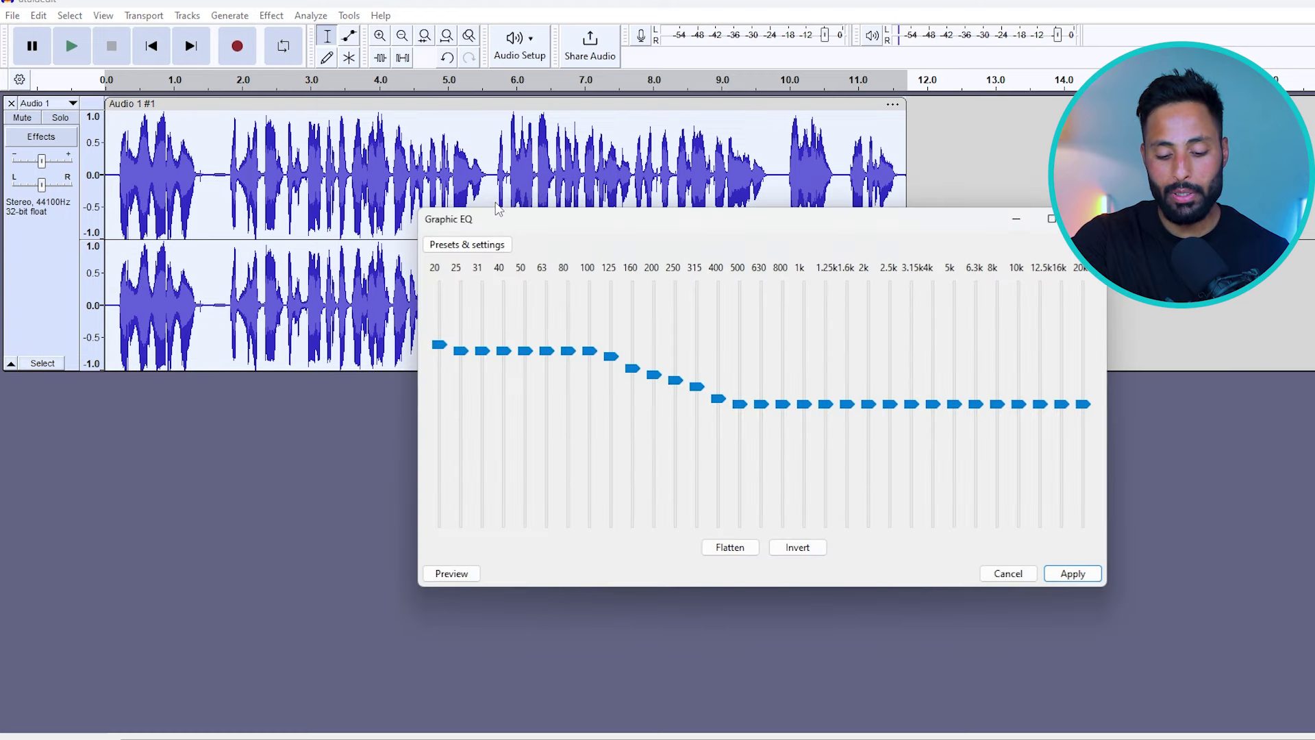
pyautogui.click(492, 248)
pyautogui.moveTo(489, 327)
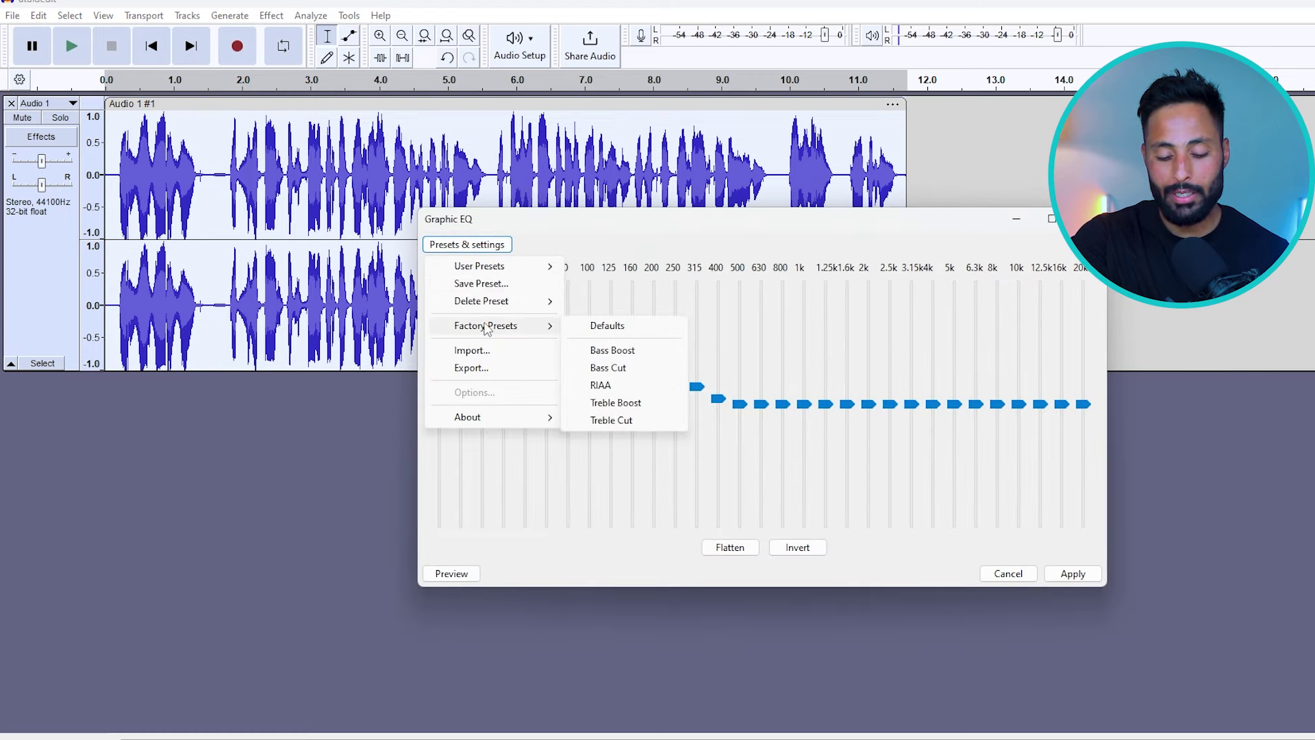
pyautogui.click(633, 405)
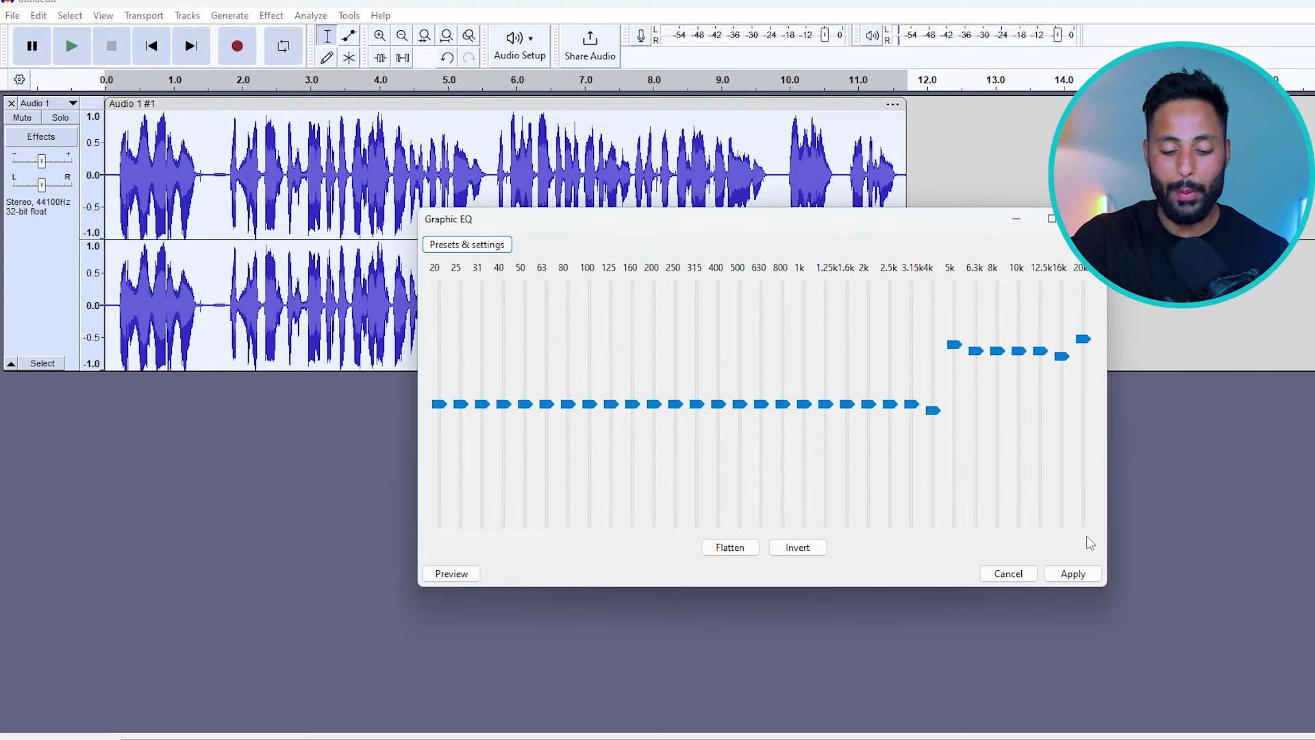
pyautogui.click(1057, 574)
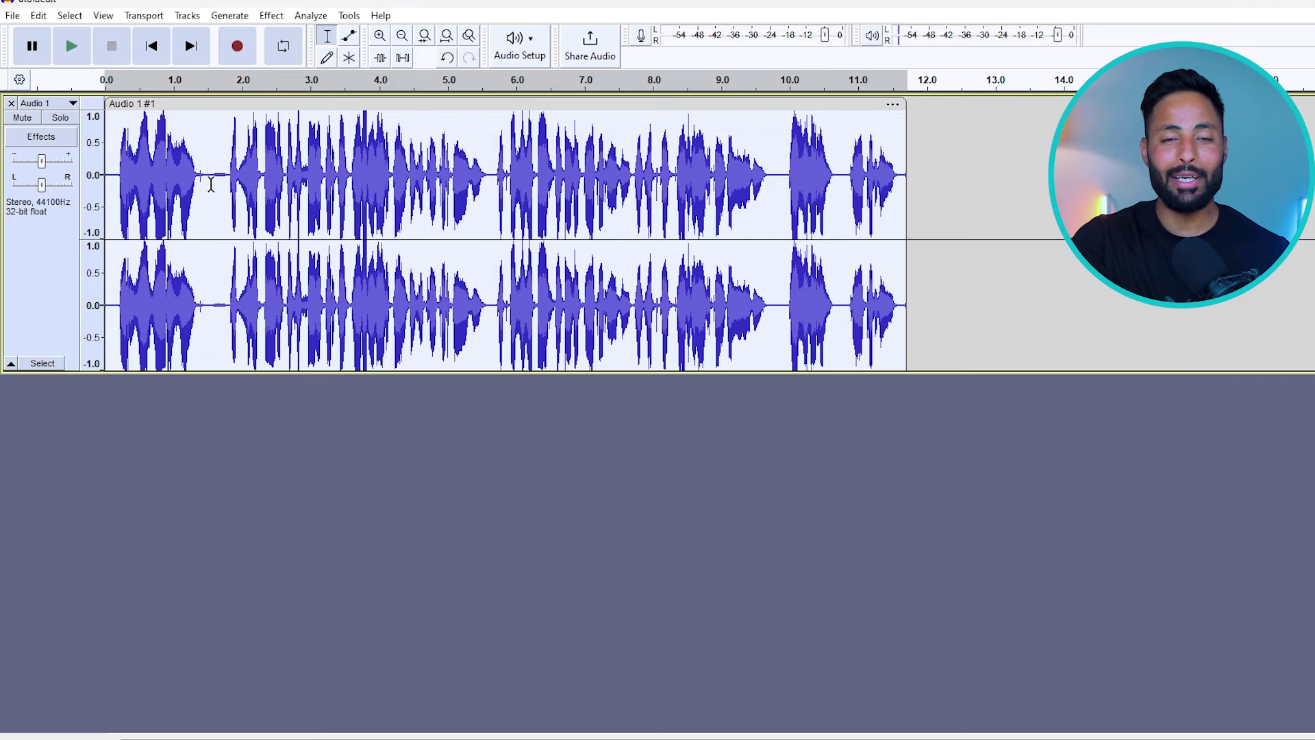
# Step: Undo the recent effects on the track, including the Treble Boost and Bass Boost equalization
pyautogui.click(447, 58)
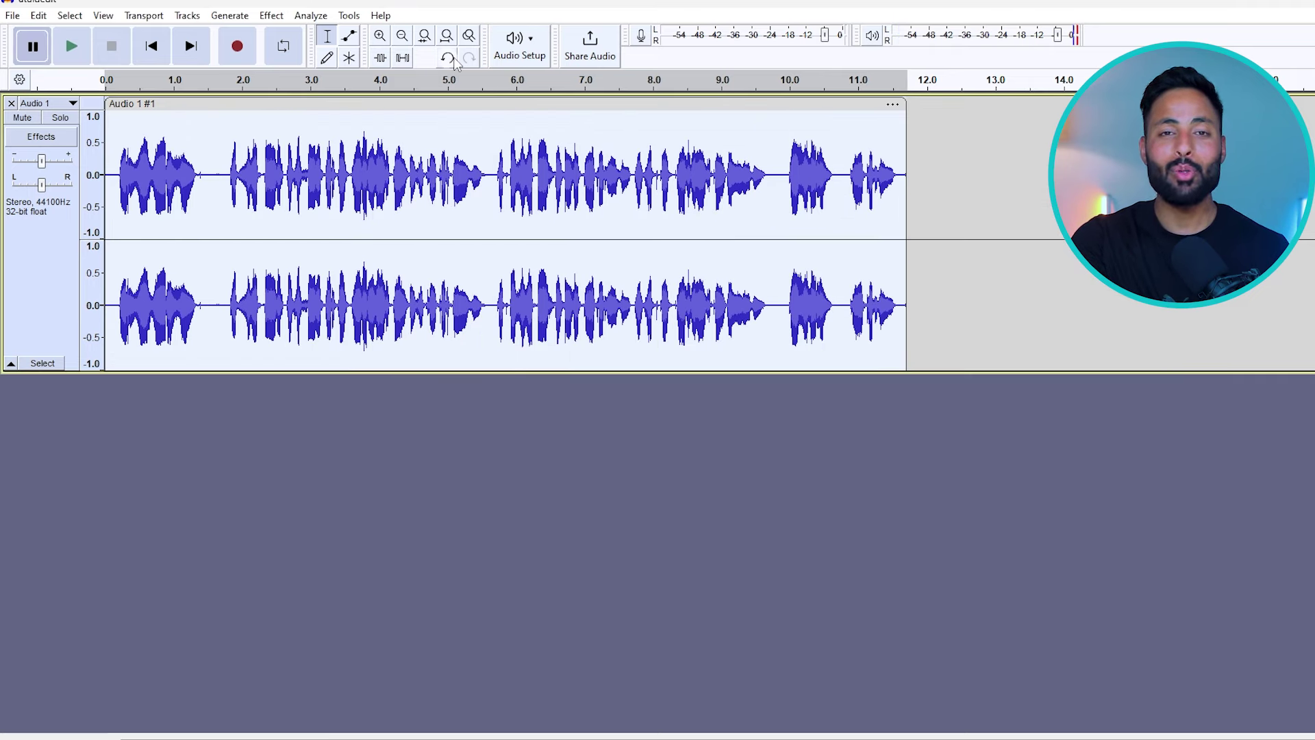
pyautogui.click(454, 61)
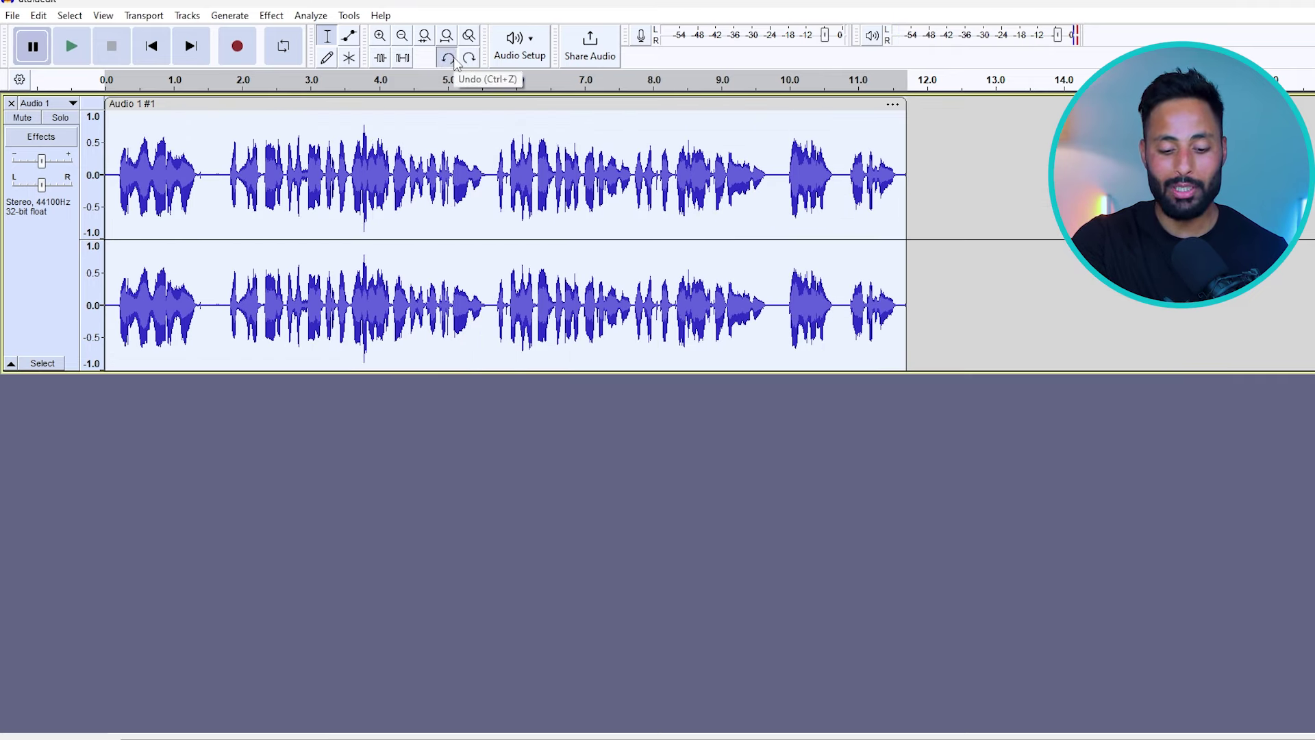
pyautogui.click(454, 60)
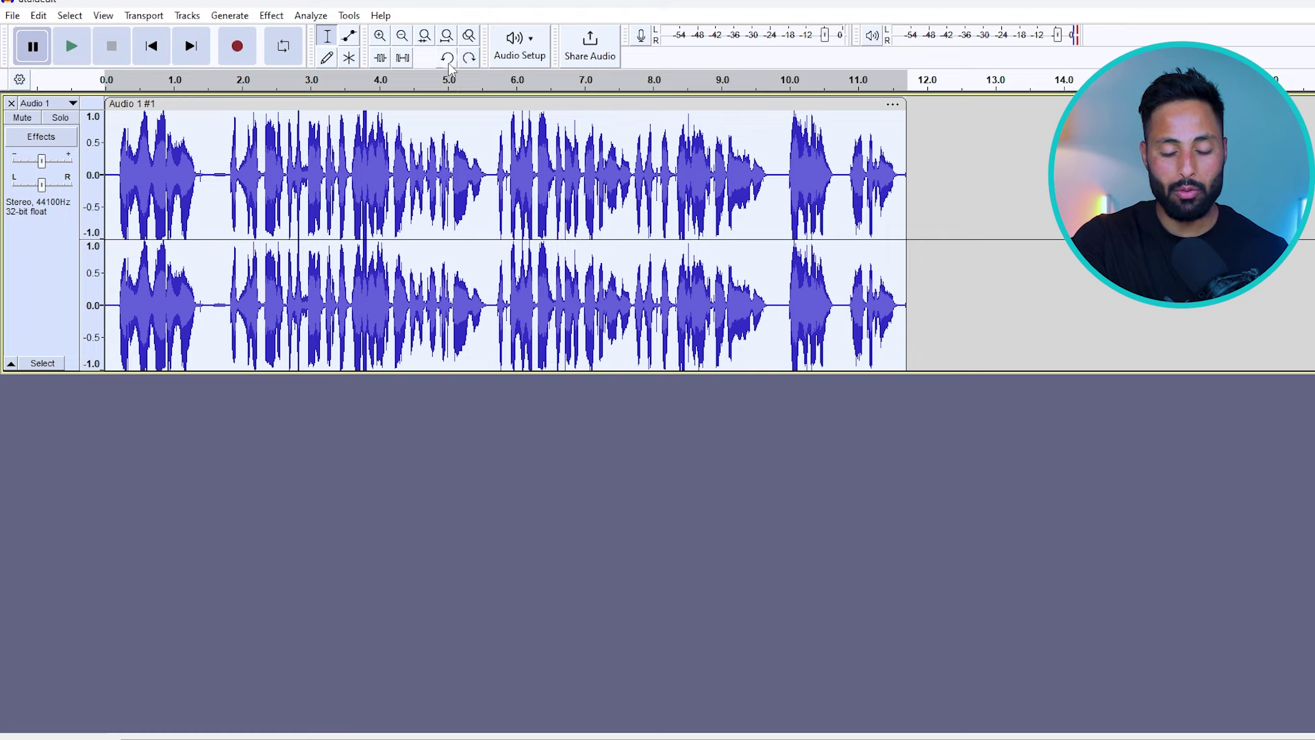
pyautogui.click(449, 61)
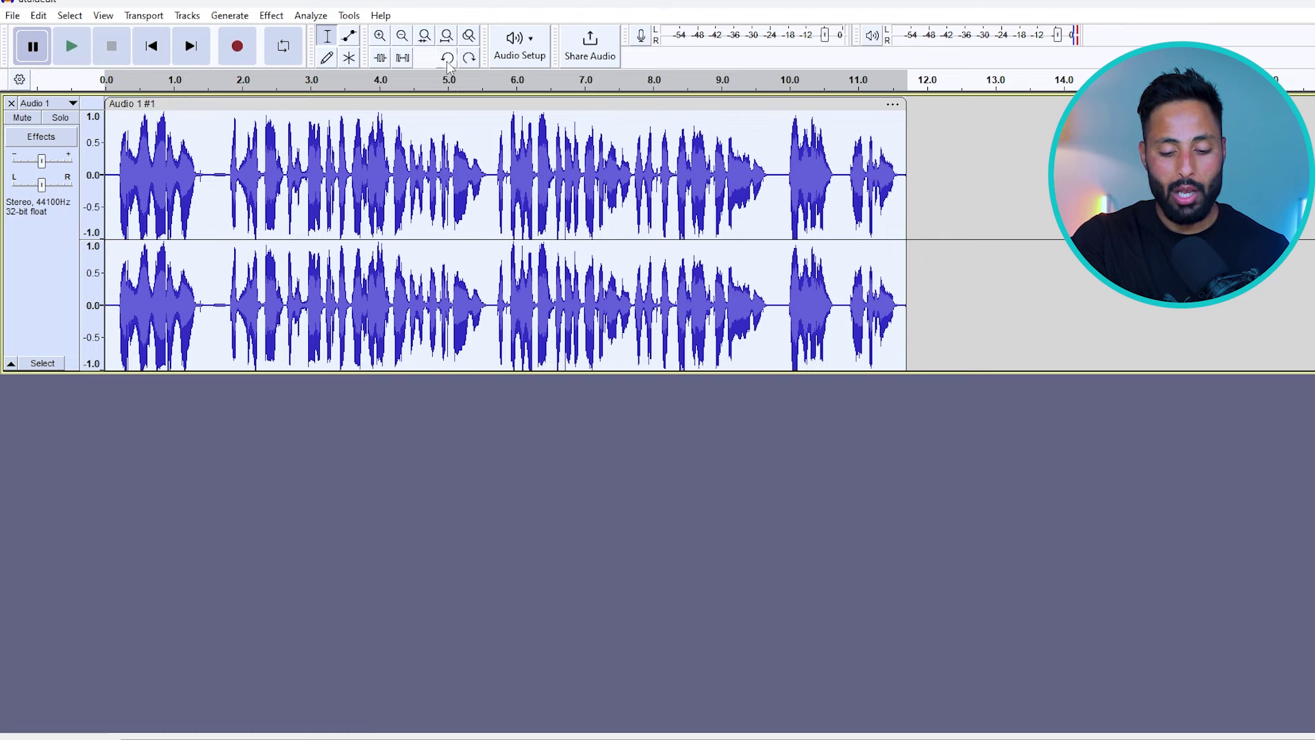
# Step: In Graphic EQ for the whole track, set the 5 kHz band to 3.0 dB, lower the 6.3 kHz band slightly and preview the result
pyautogui.click(269, 17)
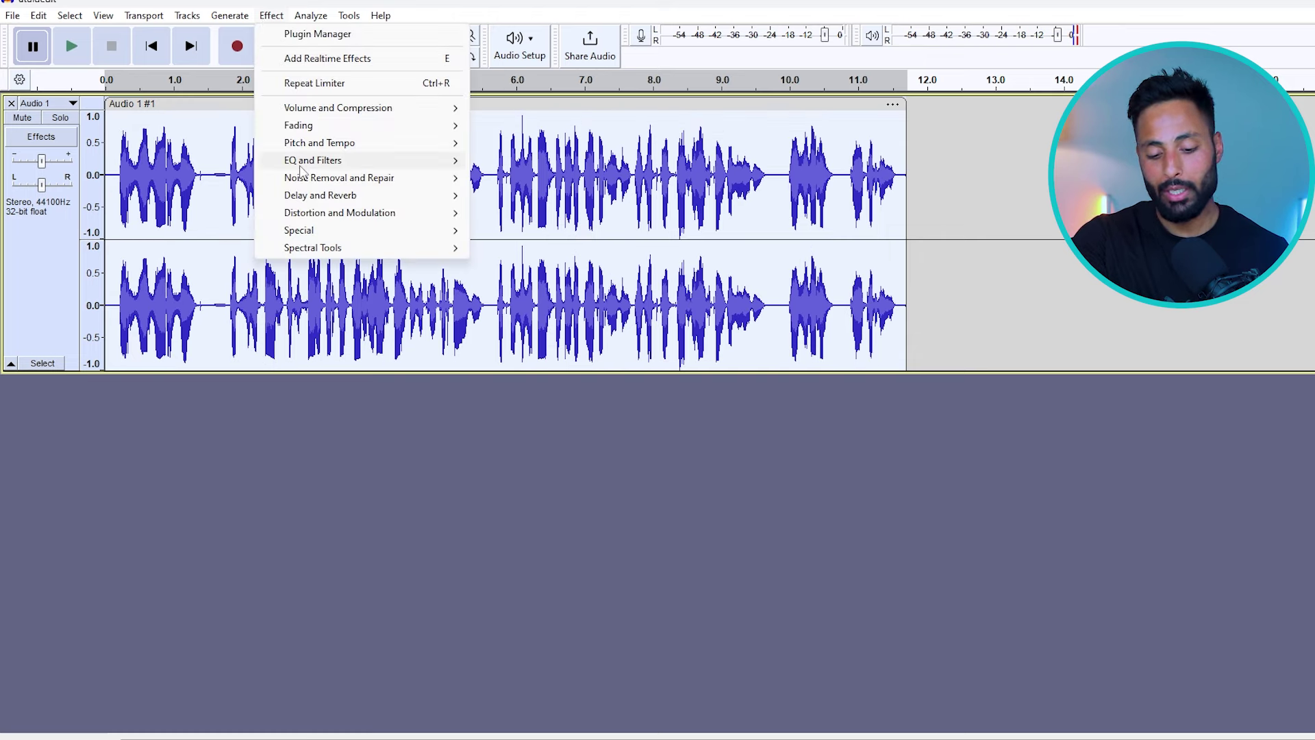
pyautogui.moveTo(302, 164)
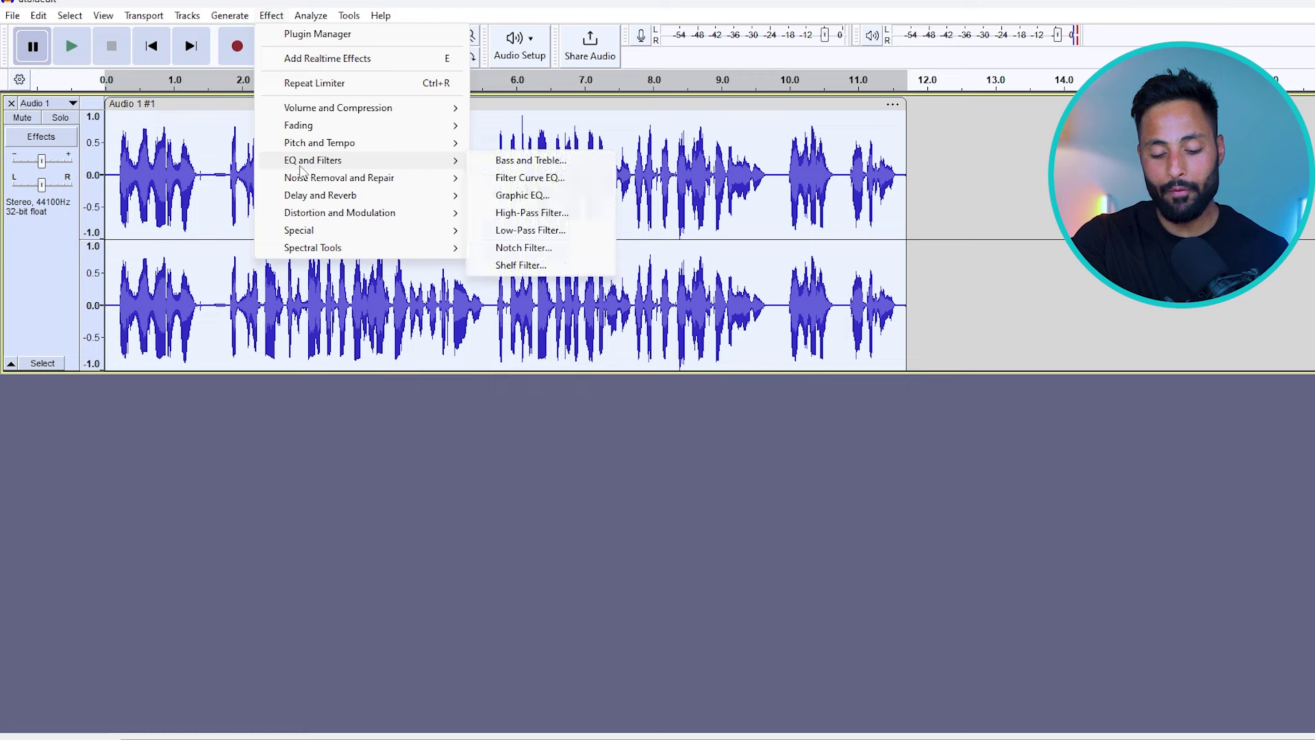
pyautogui.click(503, 197)
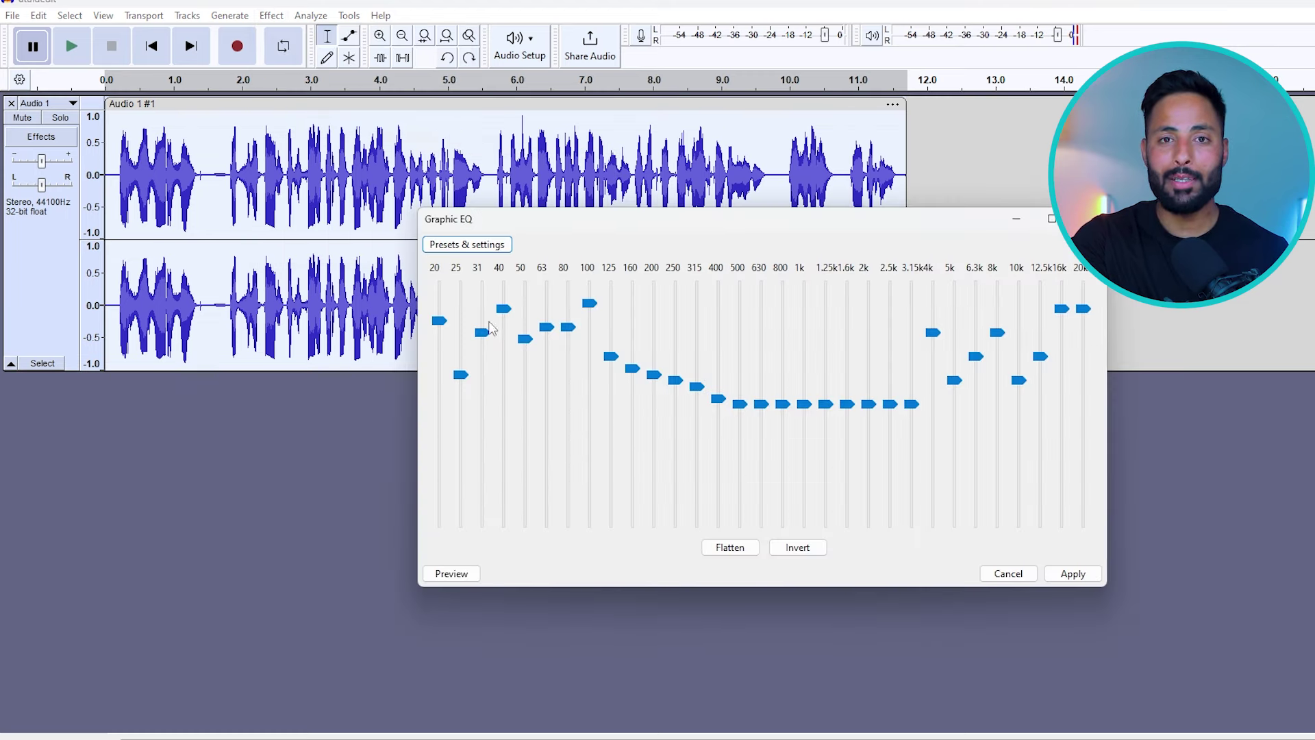
pyautogui.moveTo(484, 340)
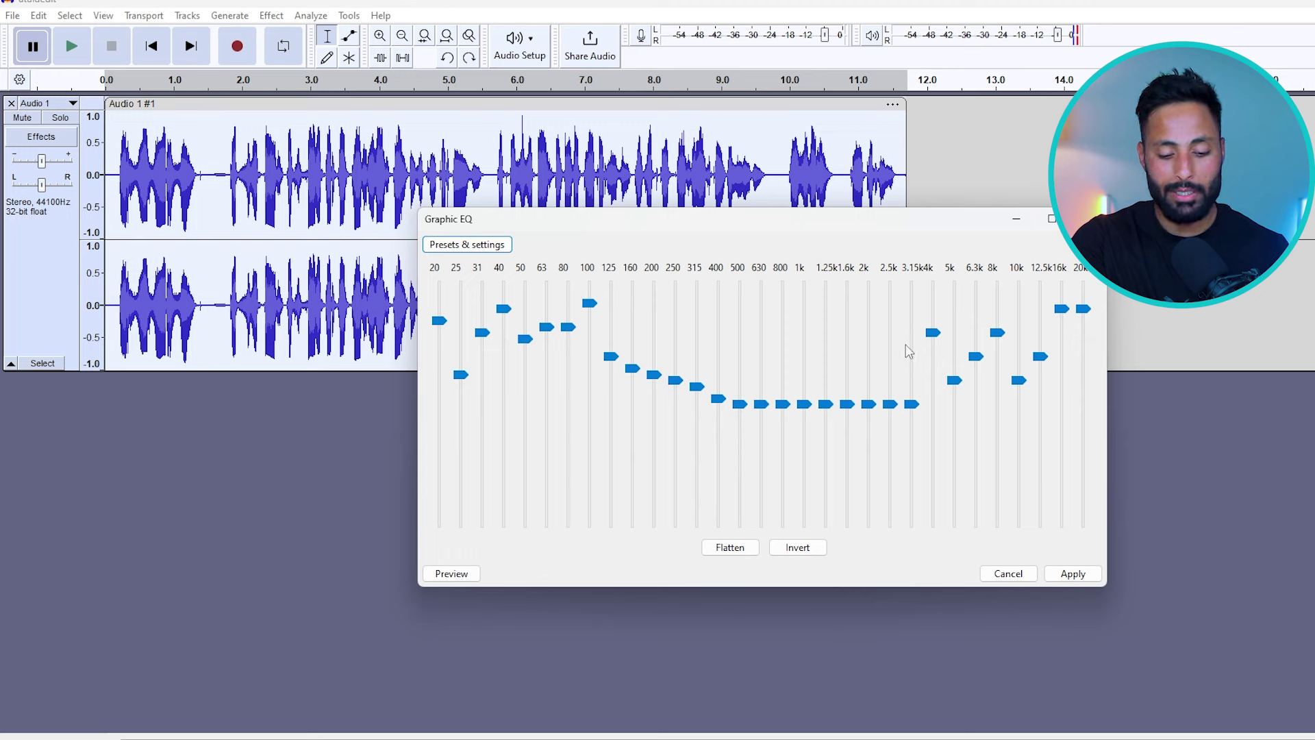
pyautogui.moveTo(957, 388); pyautogui.dragTo(957, 394)
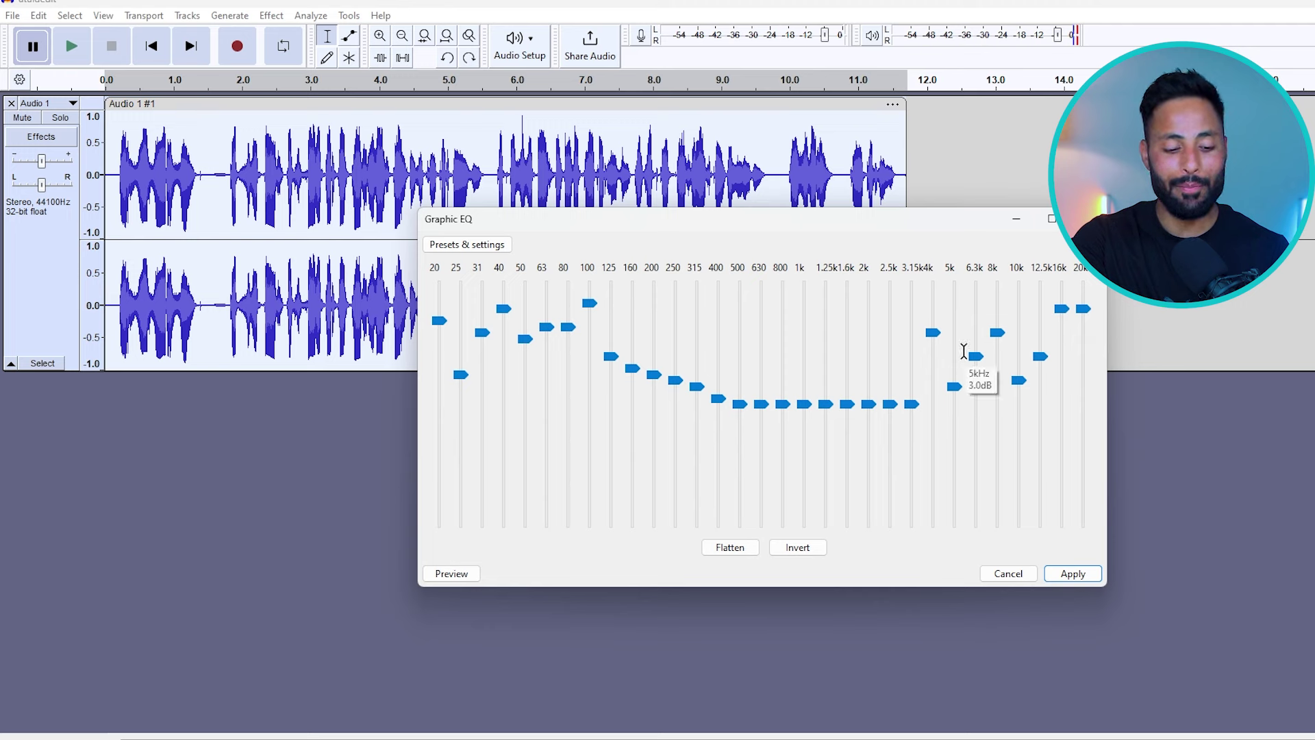
pyautogui.click(975, 356)
pyautogui.moveTo(975, 368); pyautogui.dragTo(976, 375)
pyautogui.click(455, 574)
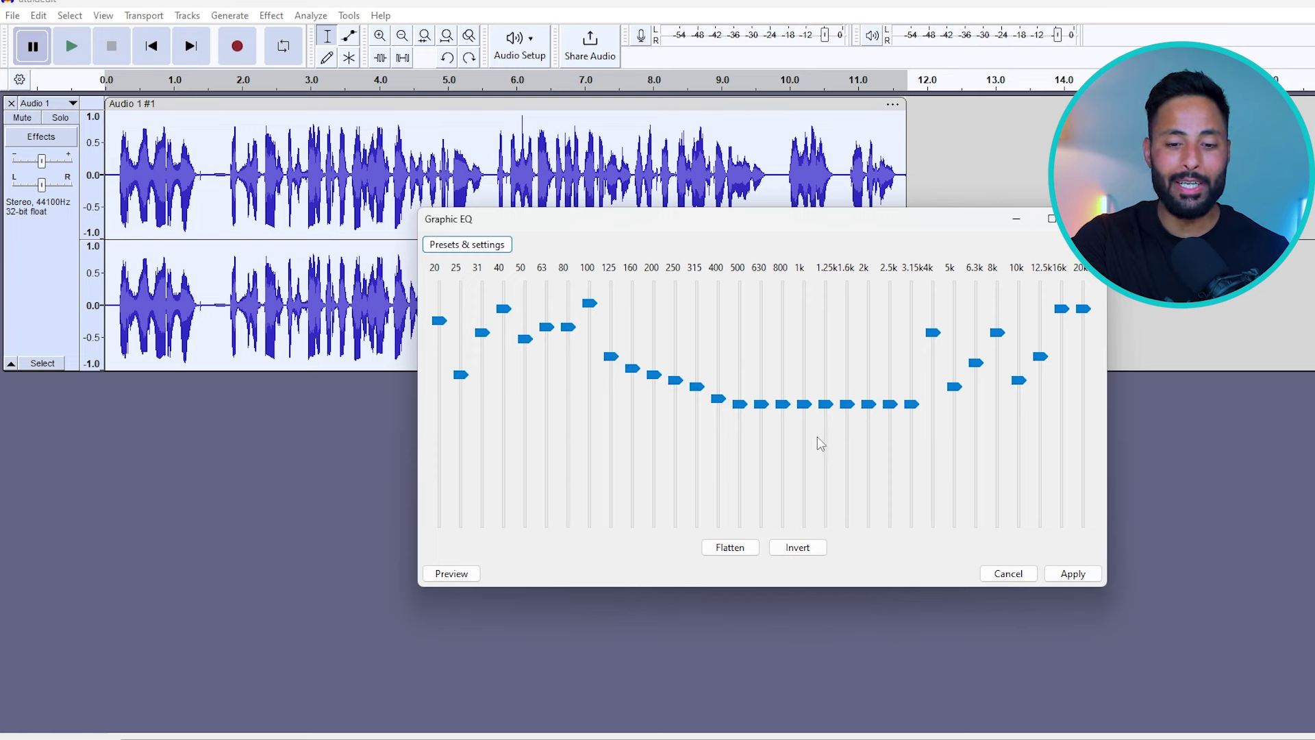
# Step: Save the current Graphic EQ curve as a preset named mypreset5 and apply it to the track
pyautogui.click(472, 248)
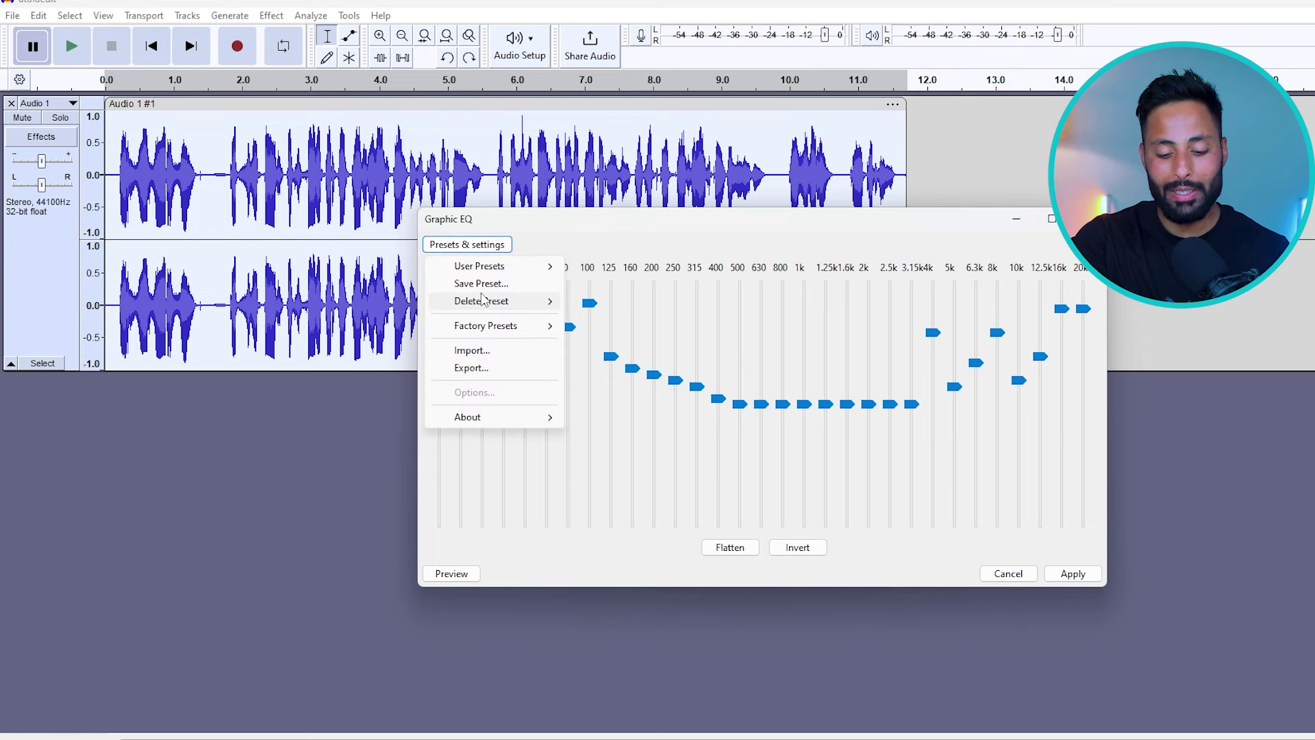
pyautogui.click(493, 284)
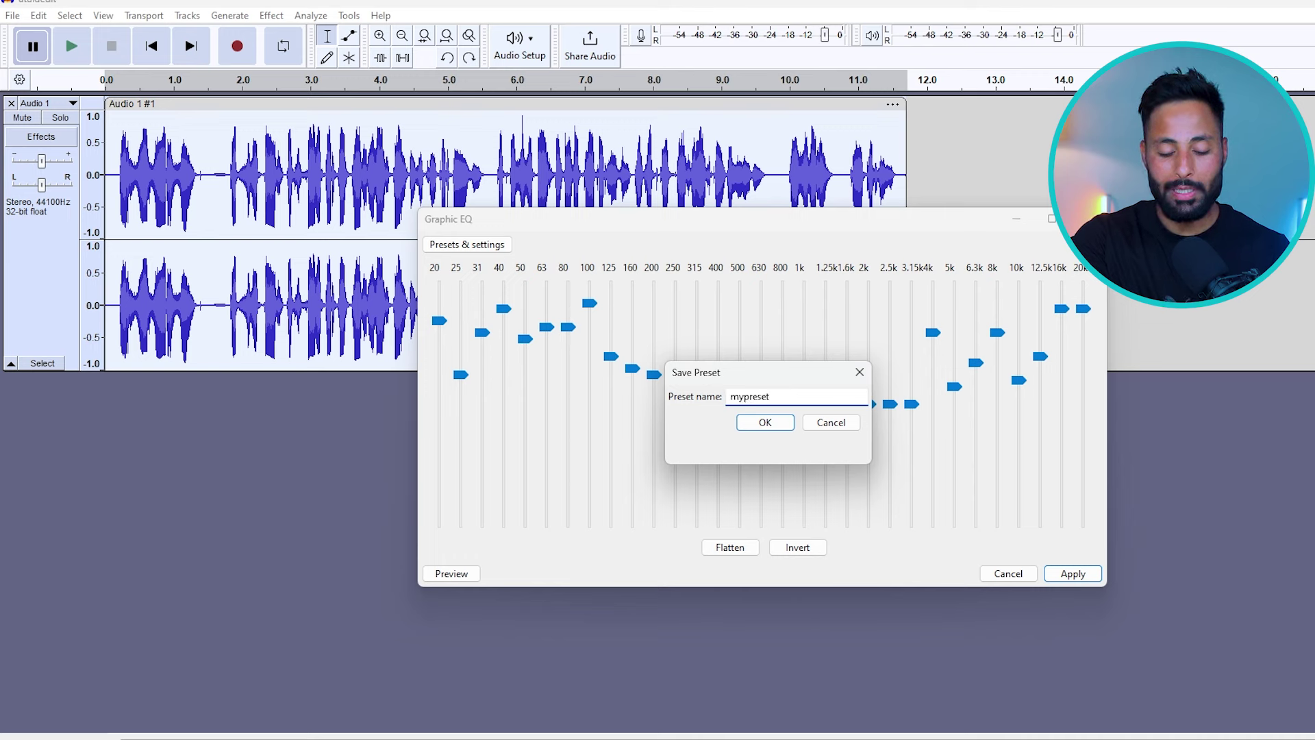
pyautogui.click(746, 422)
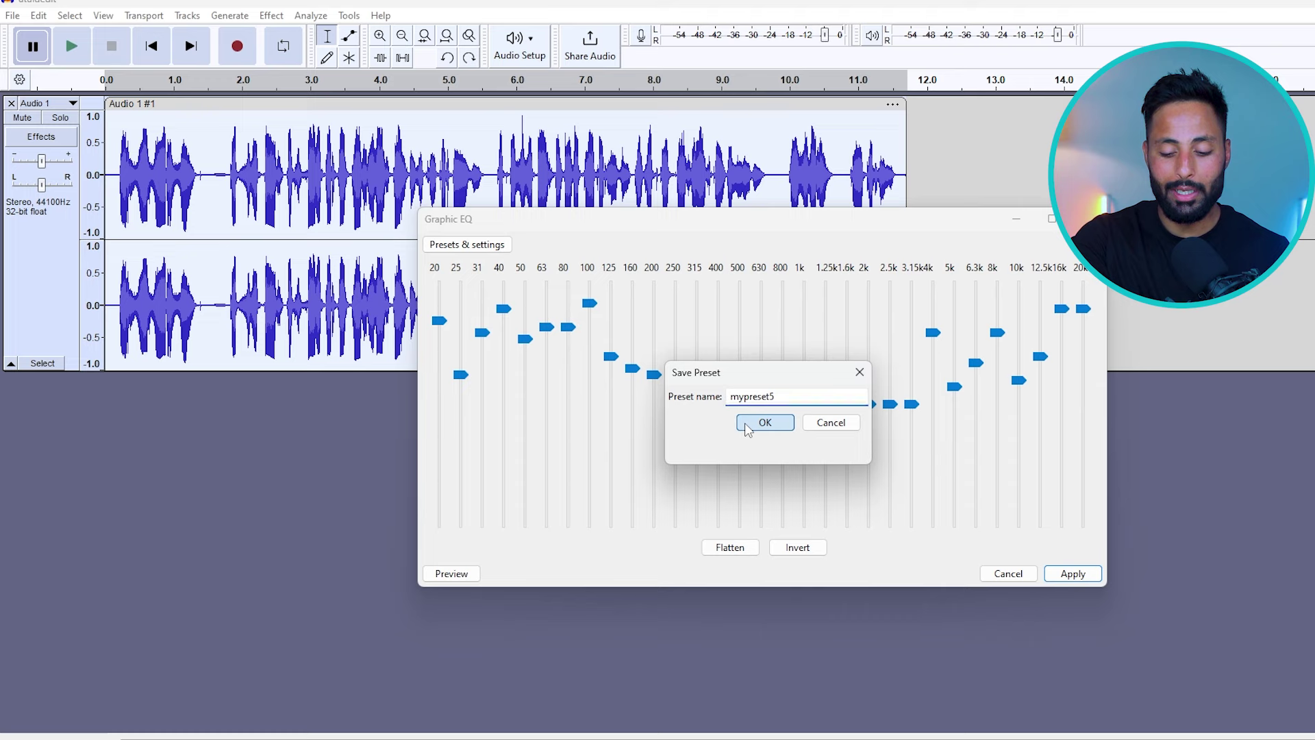
pyautogui.click(1070, 573)
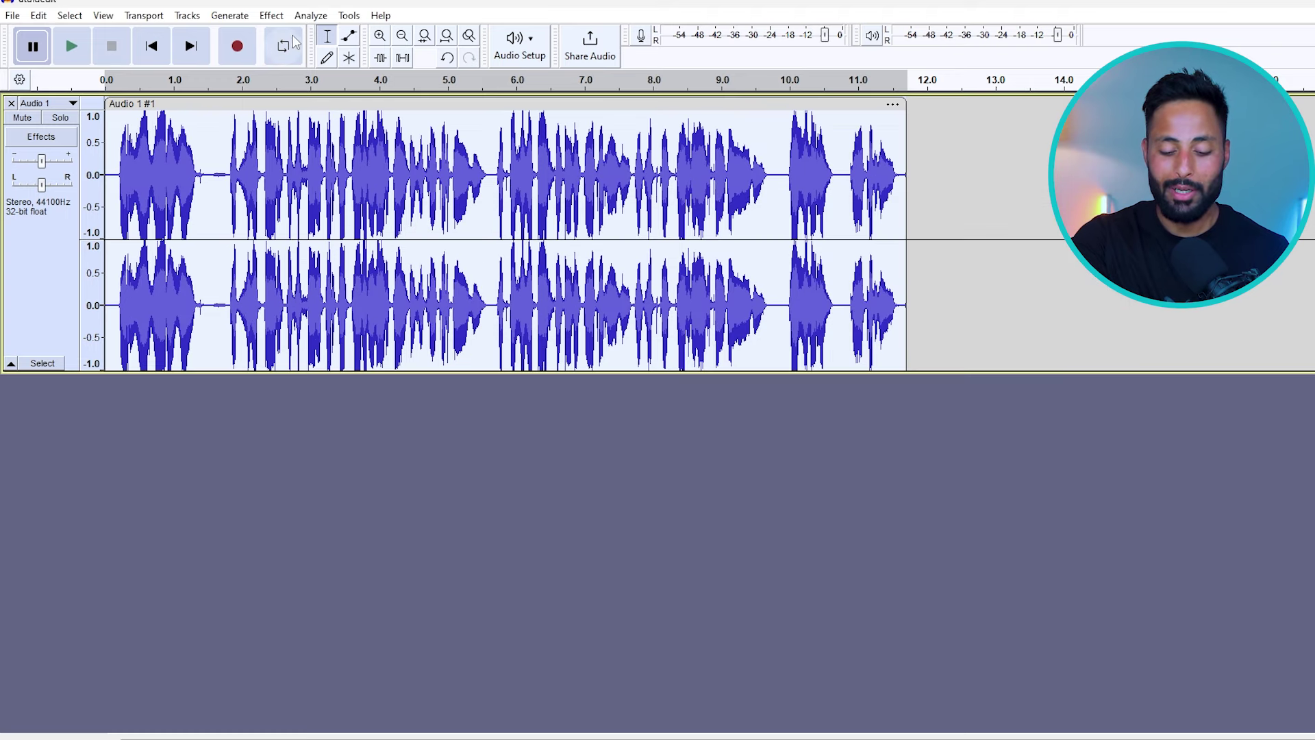
# Step: Load the user preset mypreset5 in Graphic EQ and apply it to the whole track
pyautogui.click(271, 15)
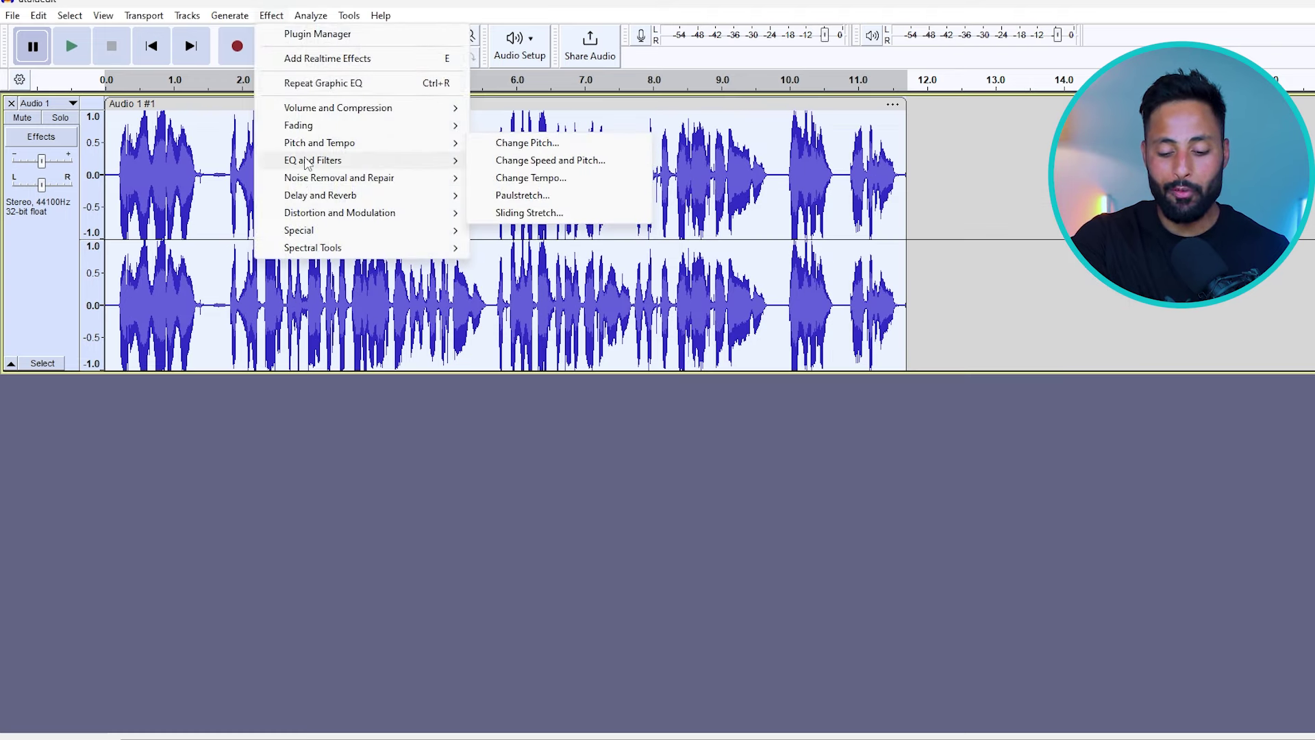
pyautogui.moveTo(313, 161)
pyautogui.click(497, 196)
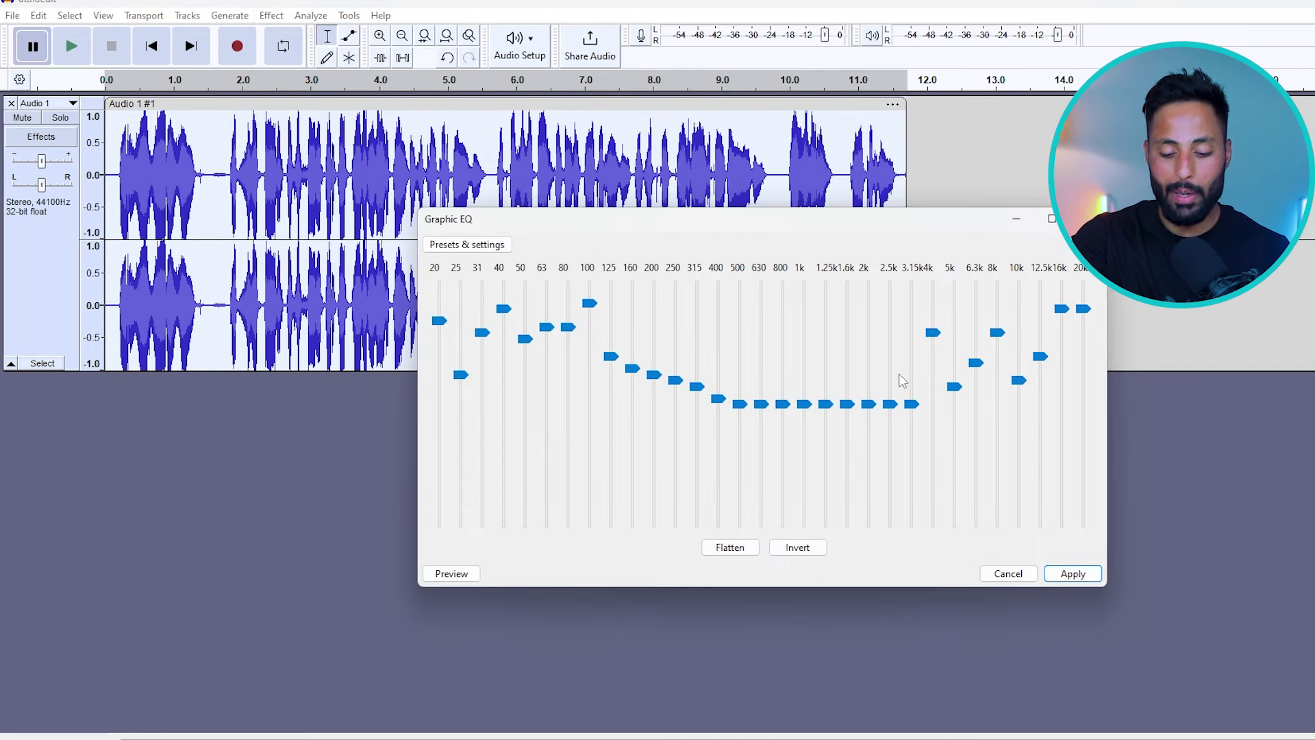
pyautogui.click(478, 247)
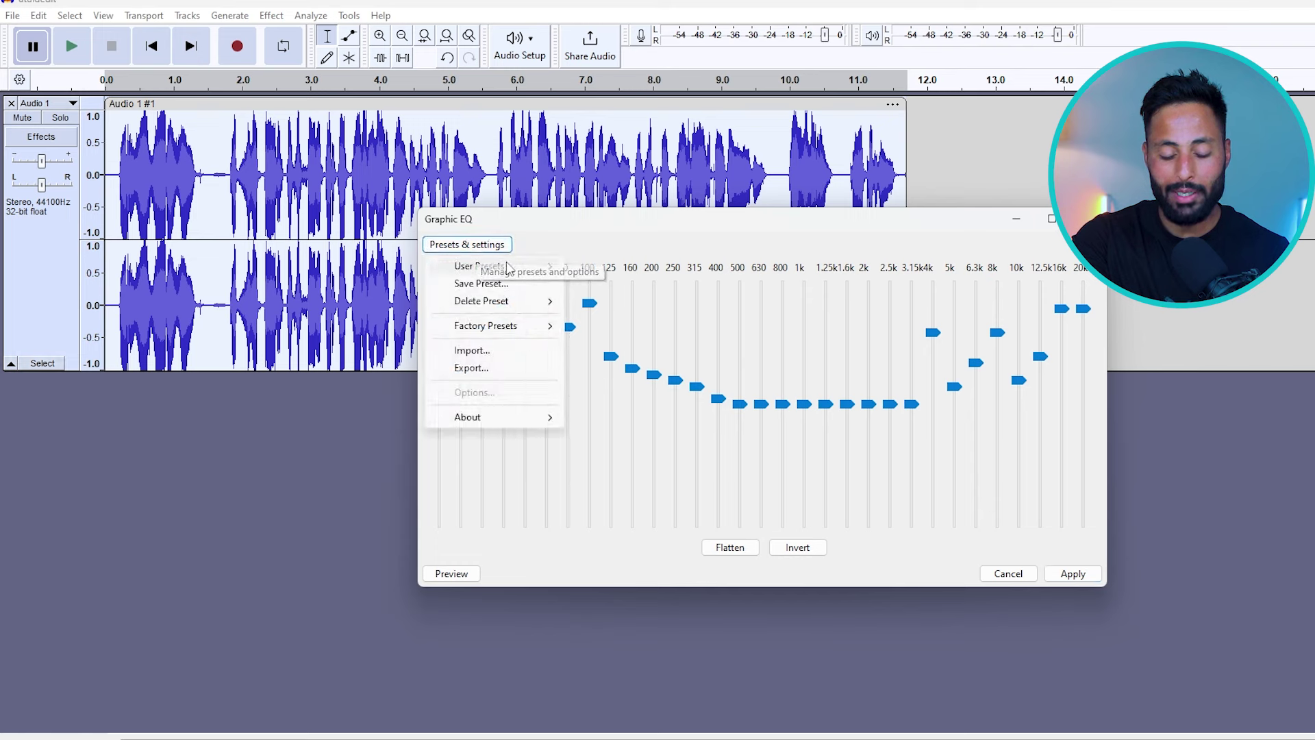
pyautogui.moveTo(493, 266)
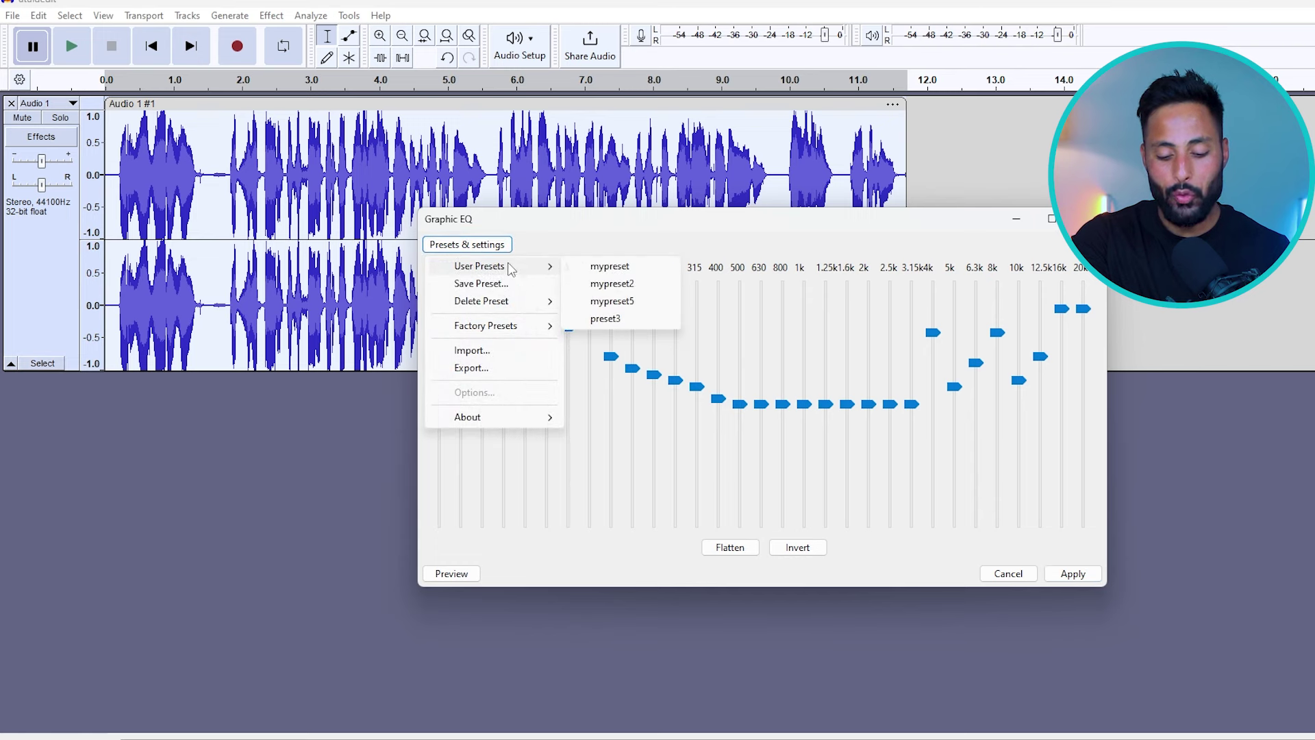
pyautogui.click(619, 305)
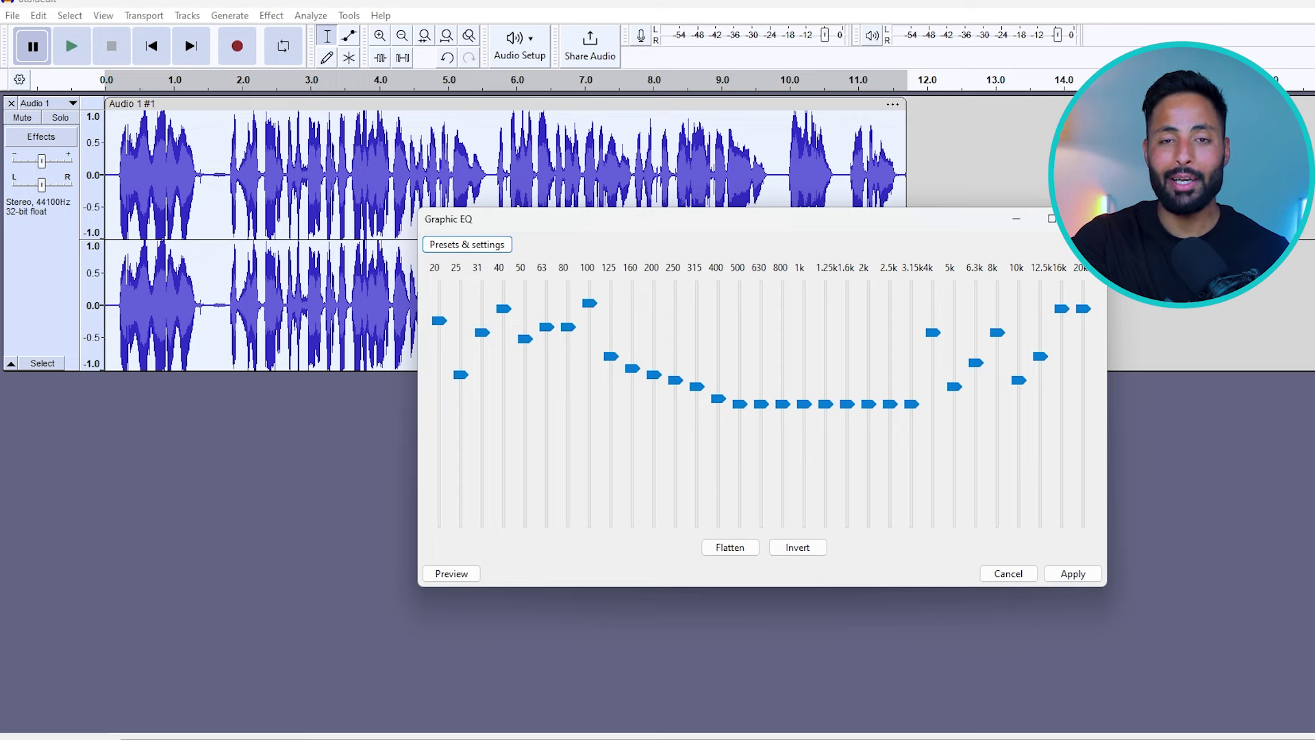
pyautogui.click(1073, 574)
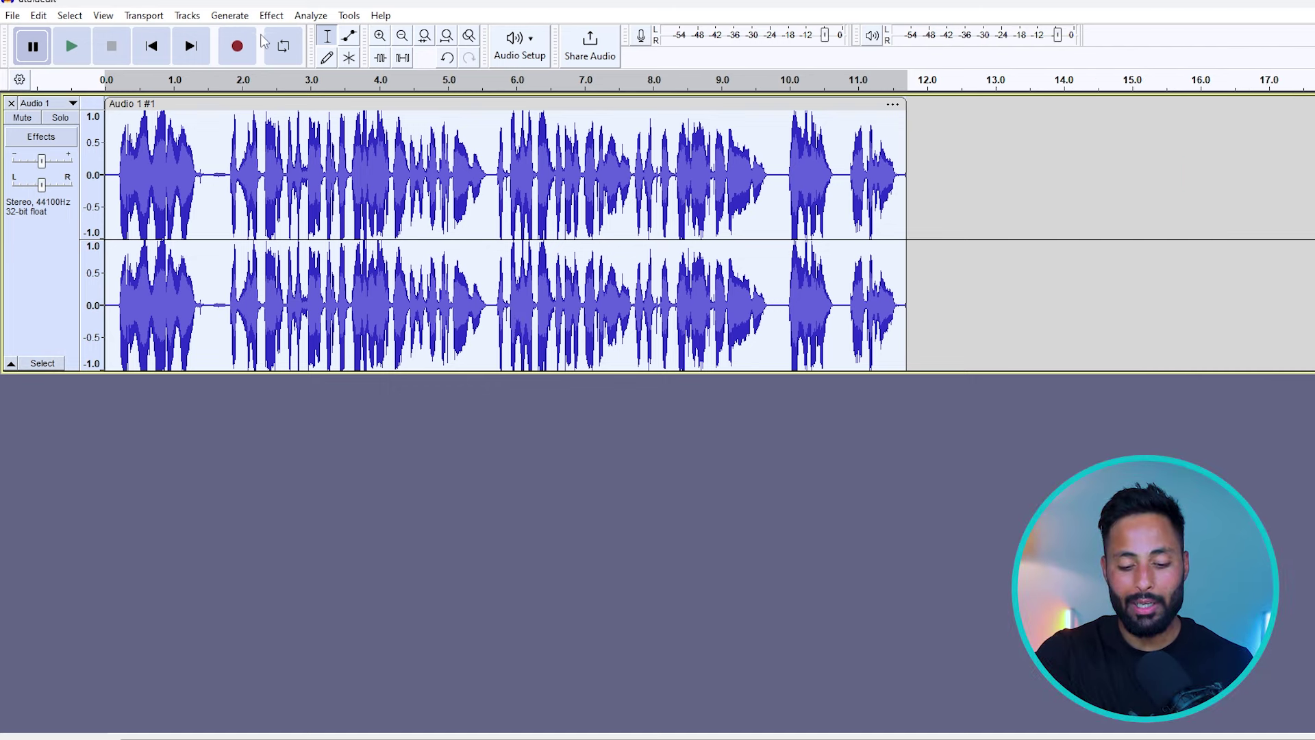
# Step: Normalize the whole track to a peak amplitude of -1.0 dB with DC offset removal
pyautogui.click(270, 16)
pyautogui.moveTo(338, 108)
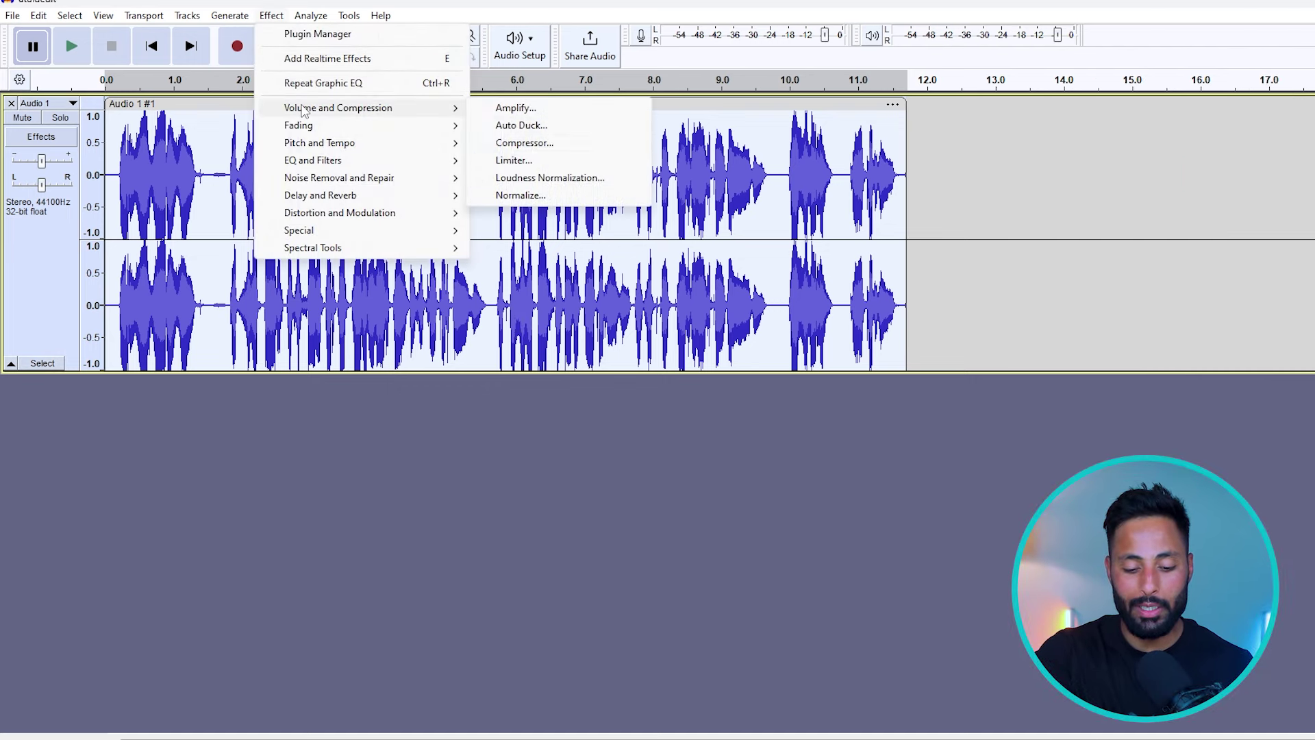
pyautogui.click(518, 197)
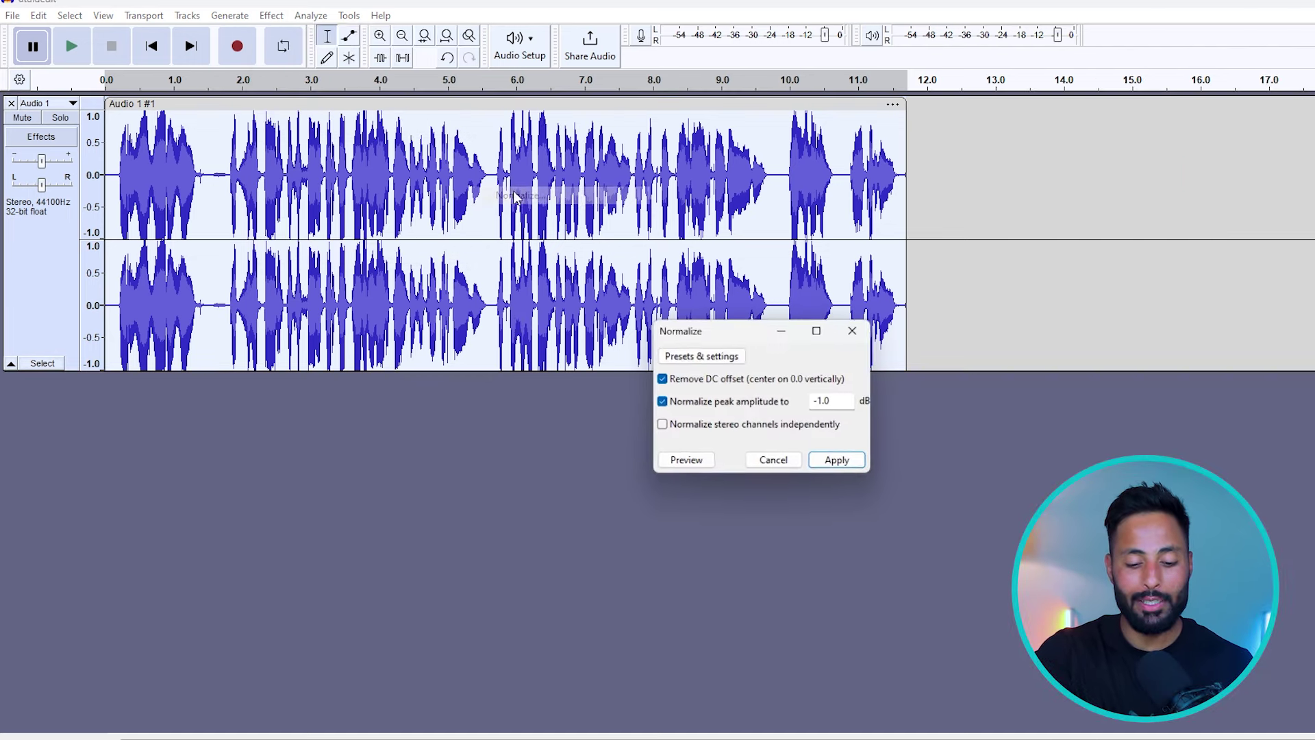
pyautogui.click(848, 463)
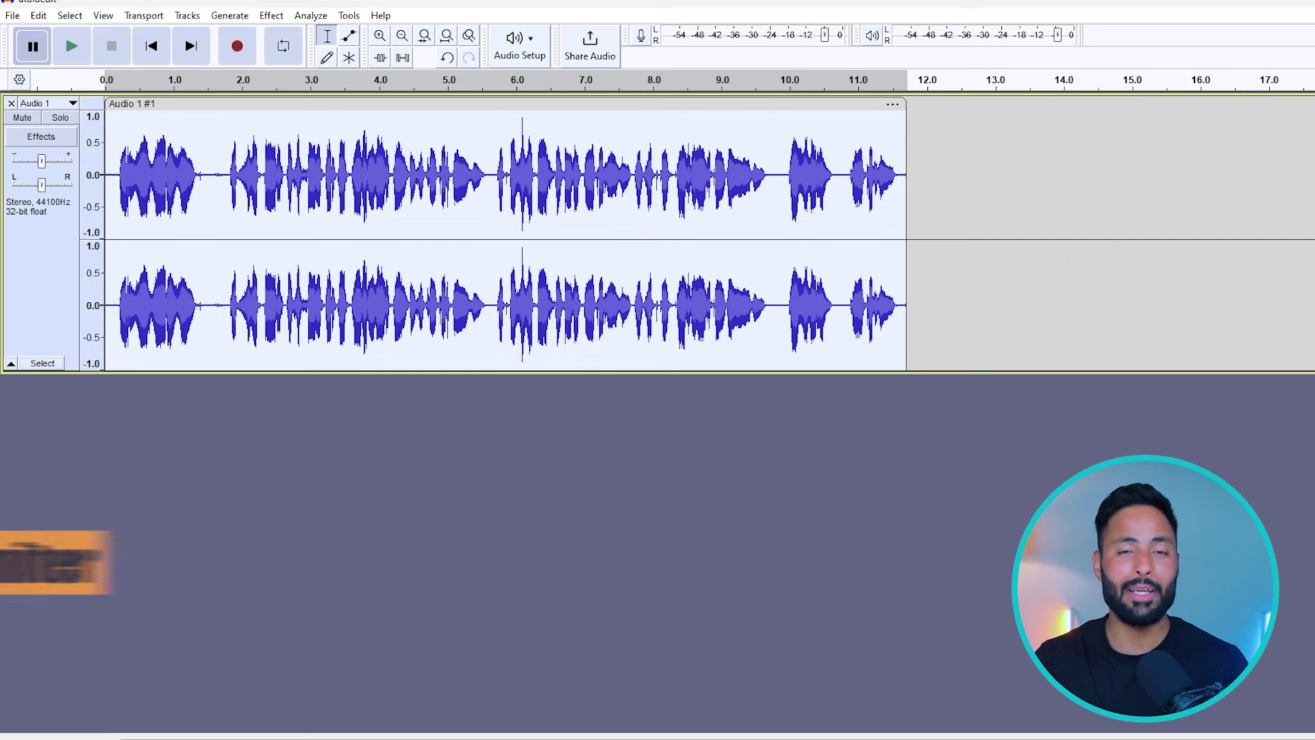
pyautogui.click(524, 359)
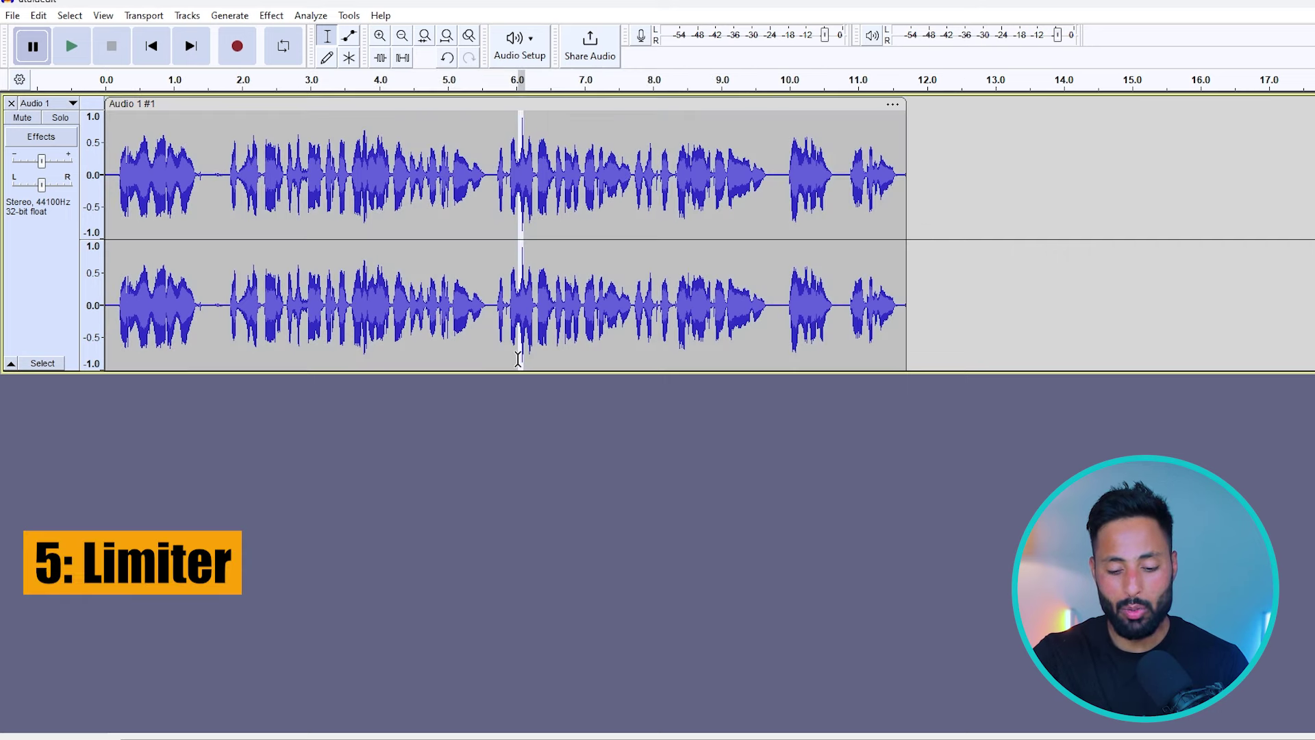
pyautogui.click(538, 365)
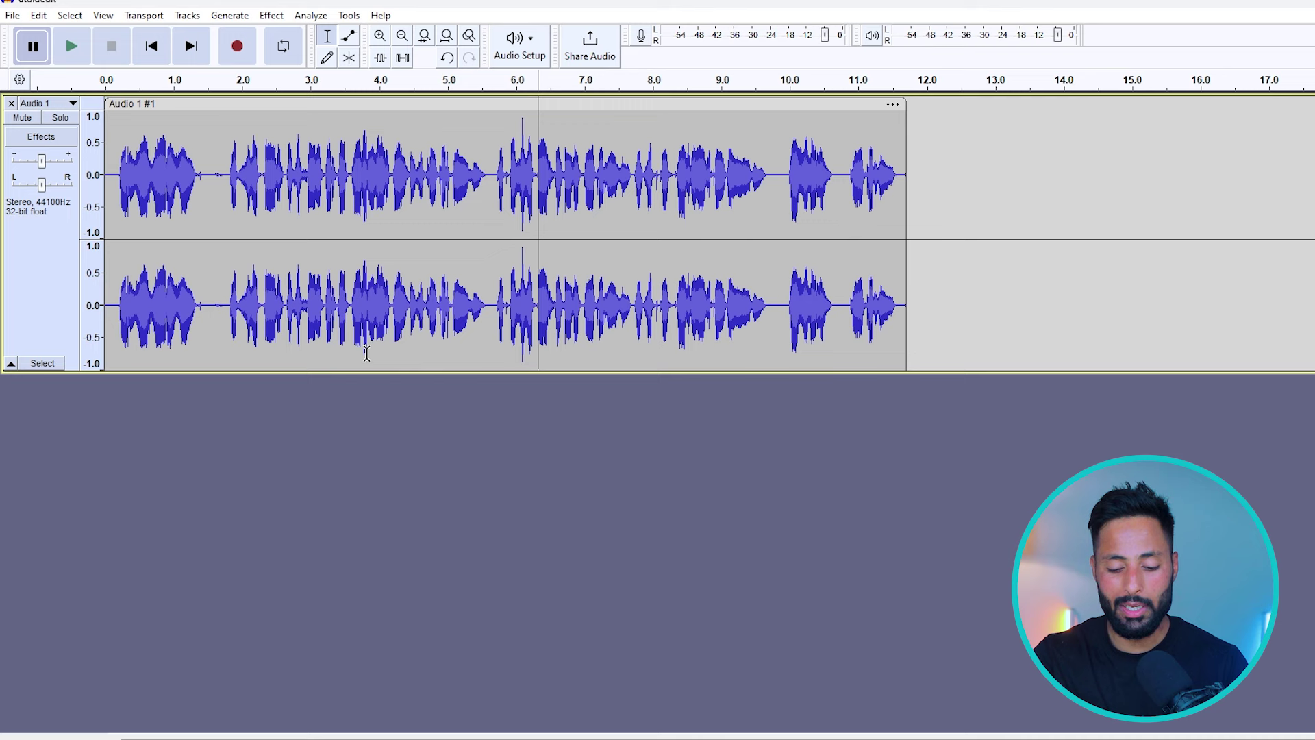
pyautogui.moveTo(801, 348); pyautogui.dragTo(790, 348)
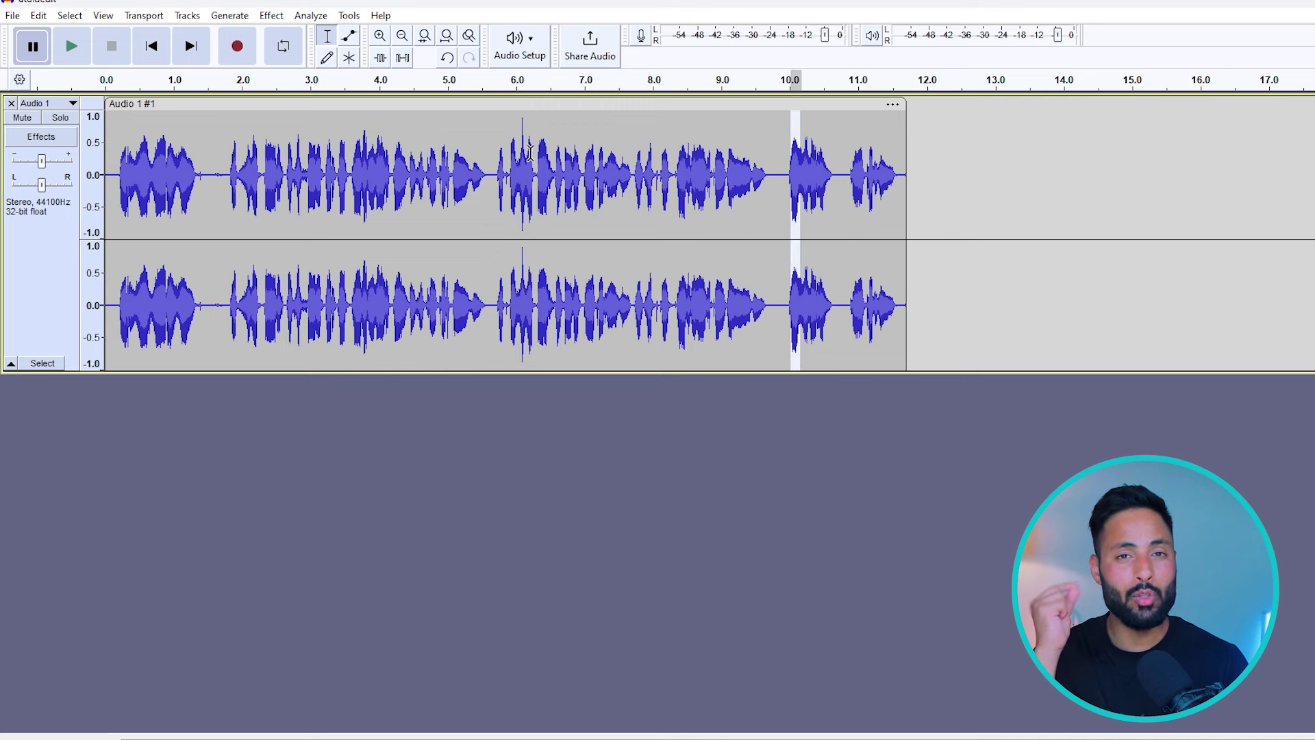
pyautogui.click(519, 127)
pyautogui.click(507, 123)
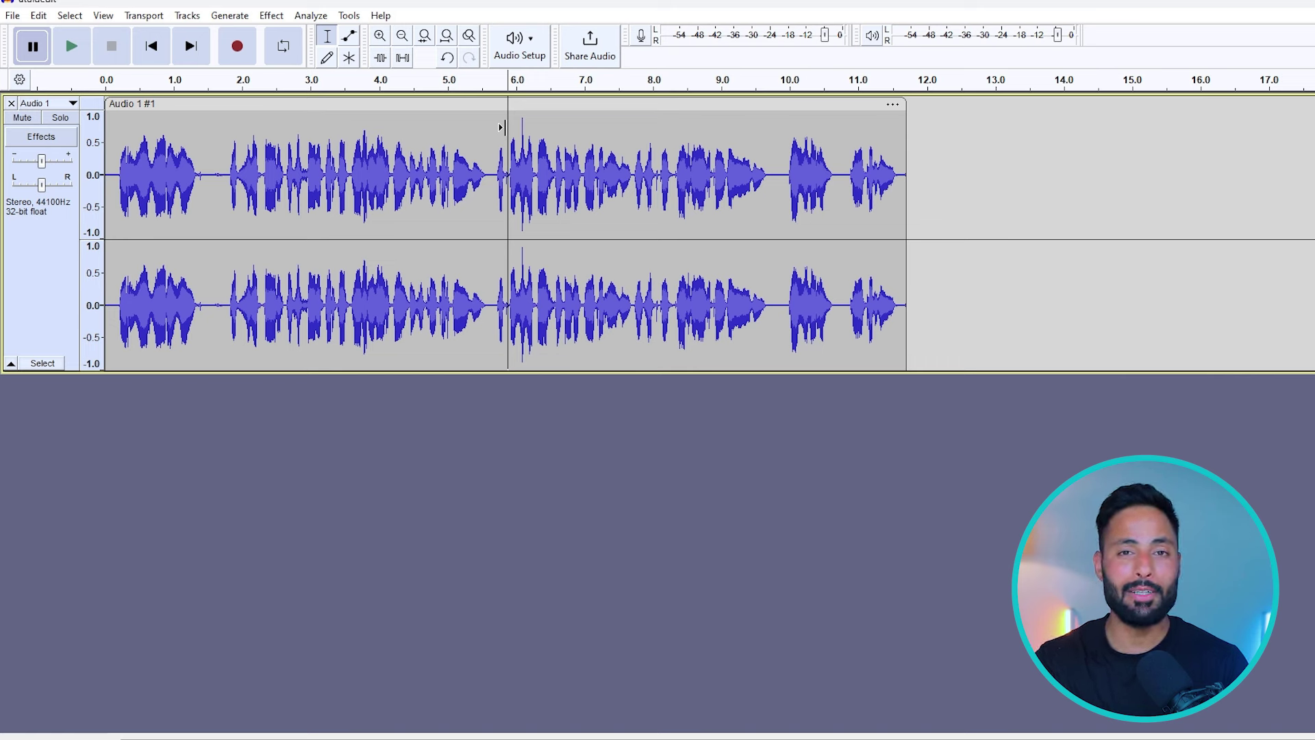
# Step: Select the whole track and open the Limiter effect for it
pyautogui.click(42, 285)
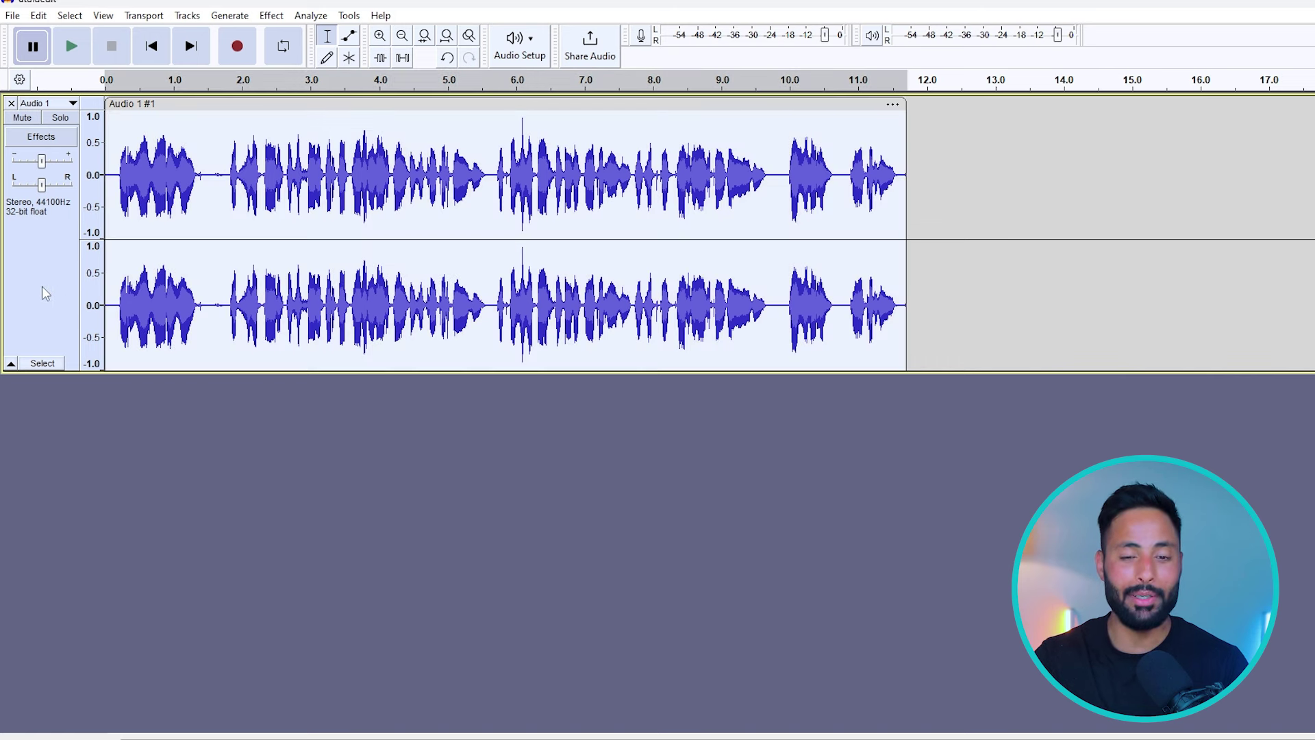
pyautogui.click(271, 15)
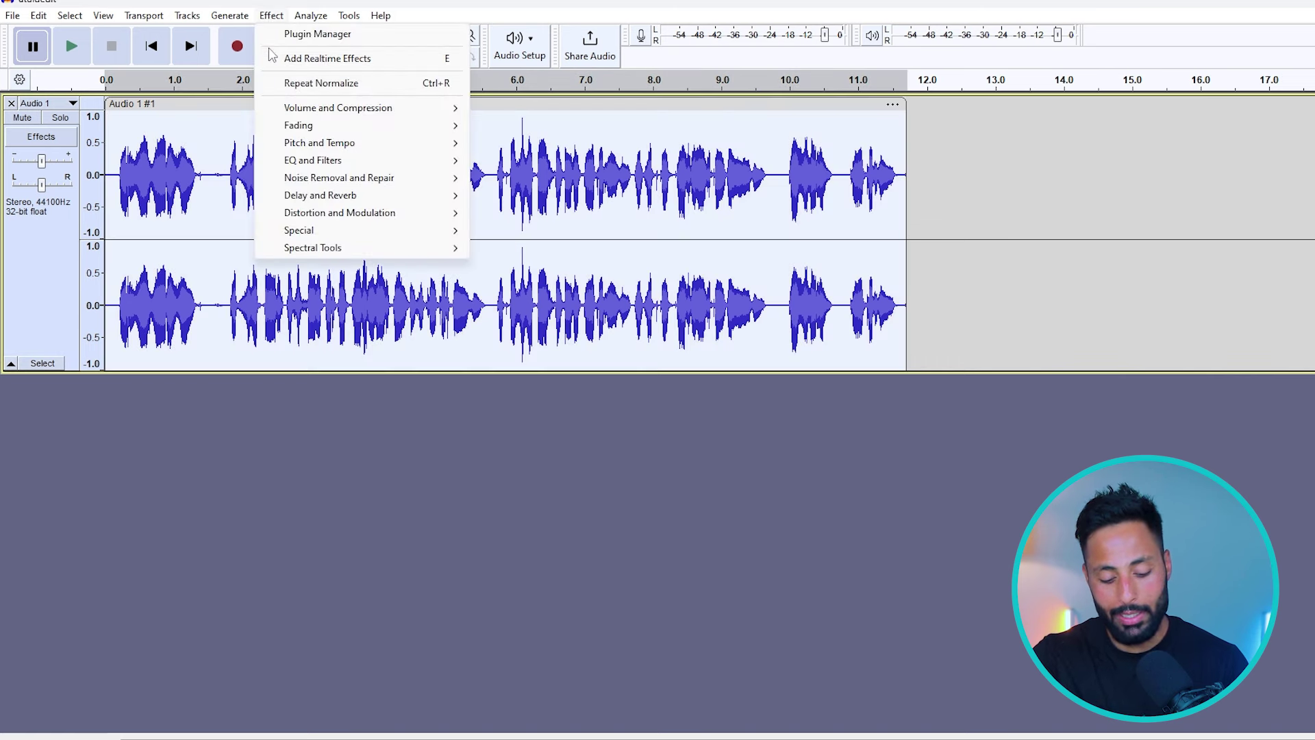
pyautogui.moveTo(289, 113)
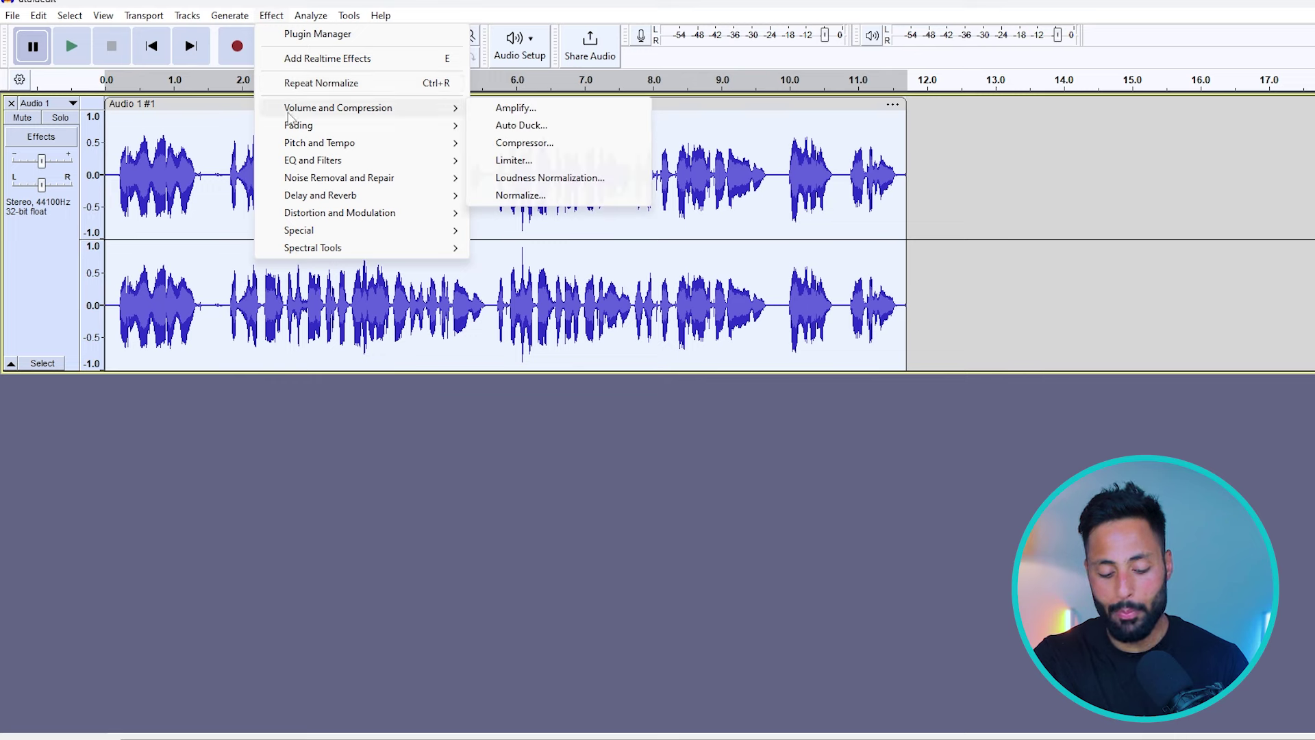
pyautogui.click(505, 160)
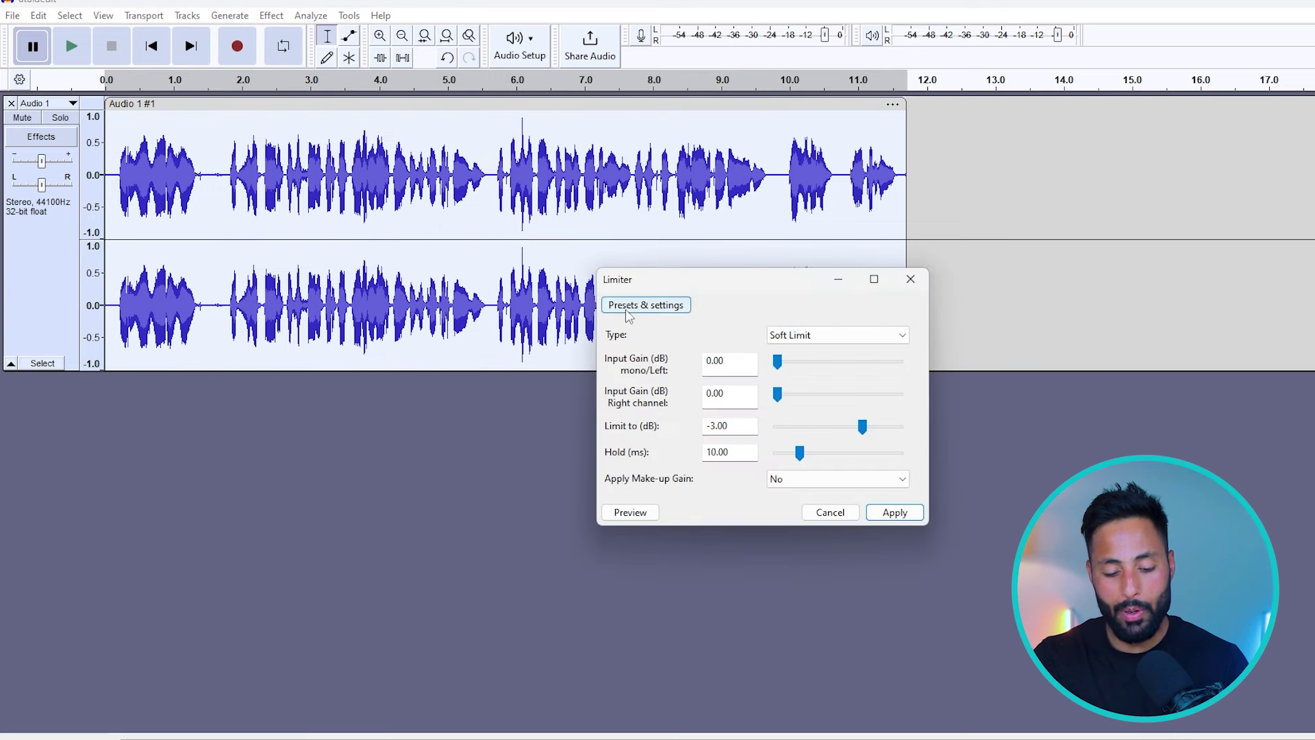